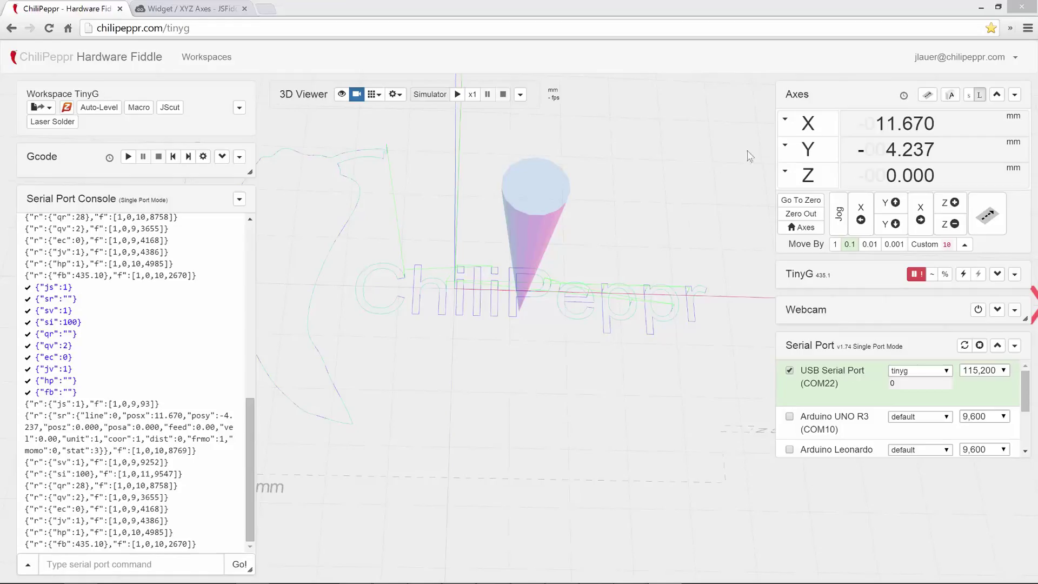
- Show the touch jog area for the axes and set the custom move-by increment to 0.5 mm
left_click(985, 212)
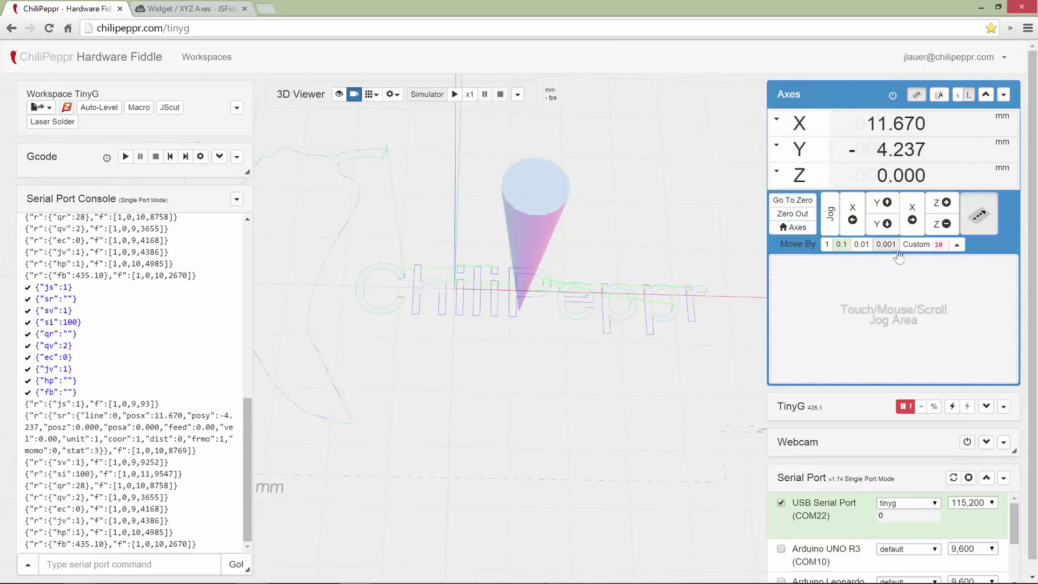
left_click(957, 247)
left_click(890, 224)
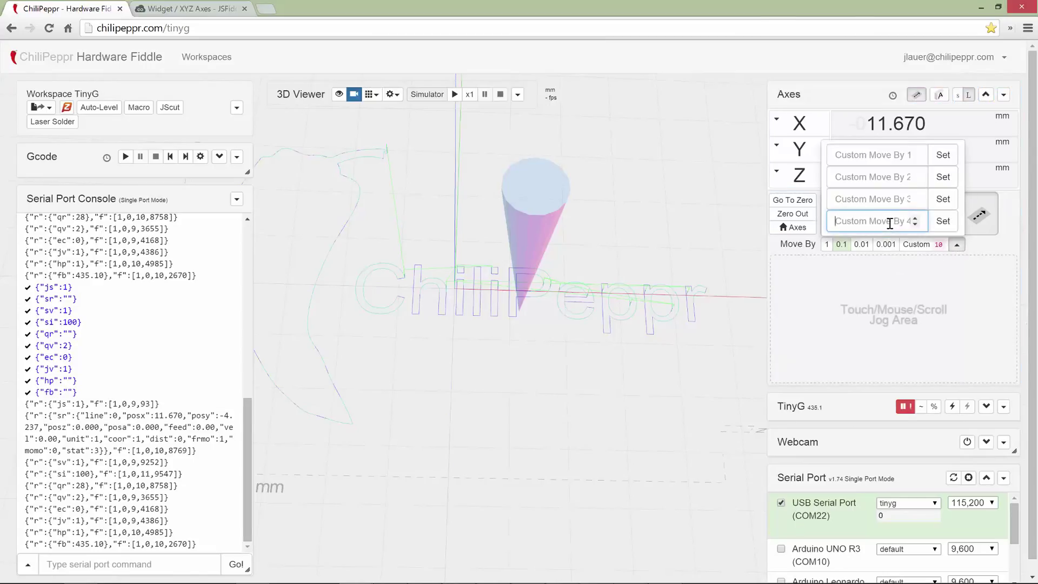
type("0.5")
key("Return")
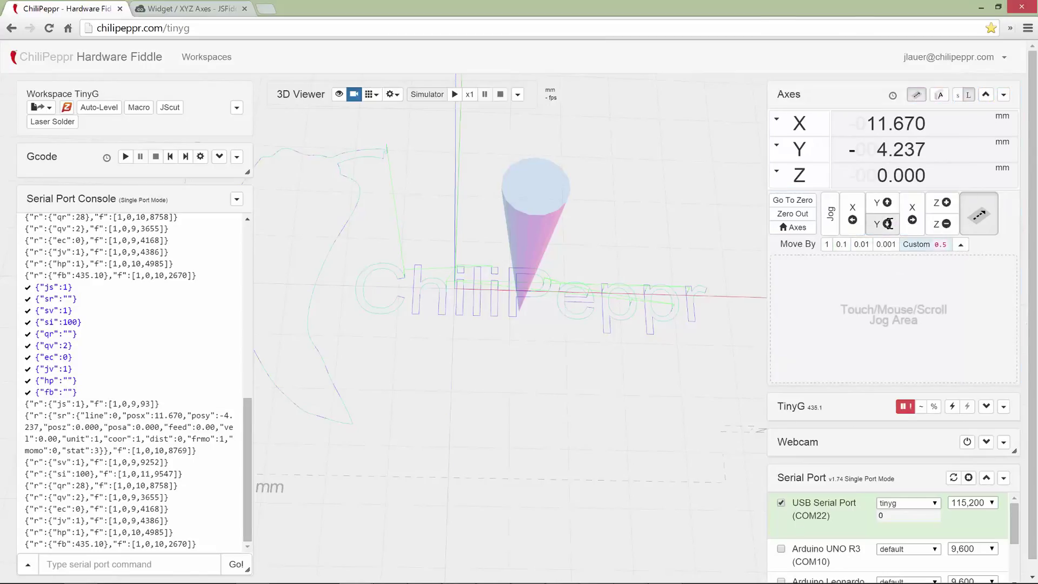
- Jog the X axis in the negative direction, once by 0.5 mm and once by the tenfold increment of 5 mm
left_click(852, 220)
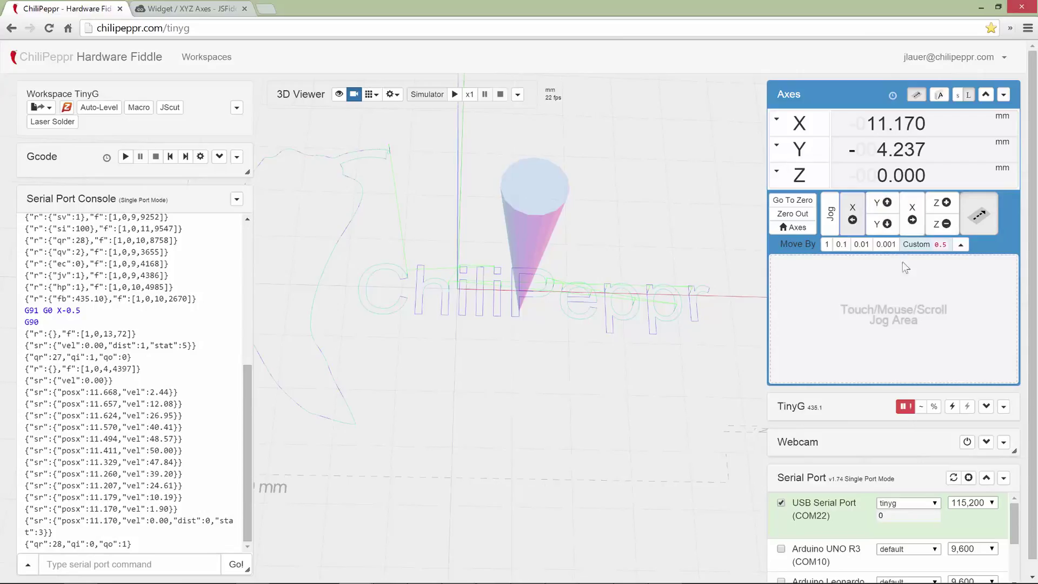
key("shift")
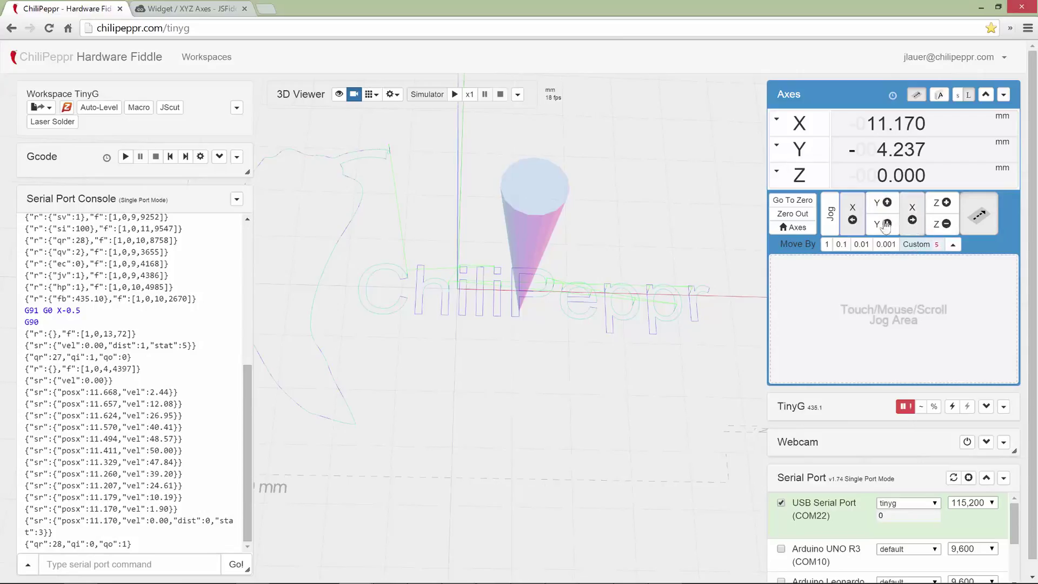
left_click(853, 220)
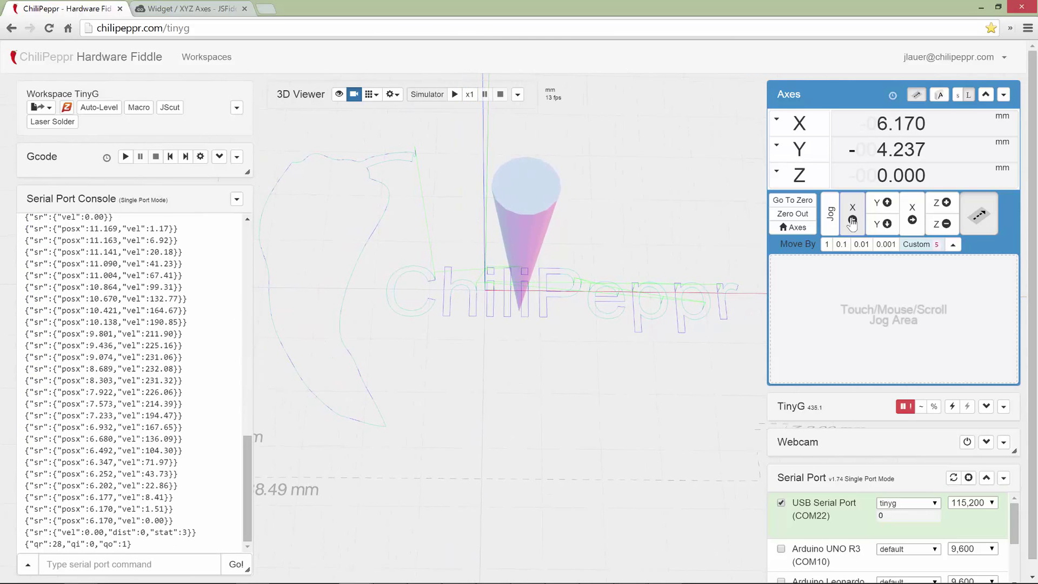
- Try the 0.001 mm move-by increment, set it to 0.1 mm, and send the tool to the zero position
key("ctrl")
left_click(882, 246)
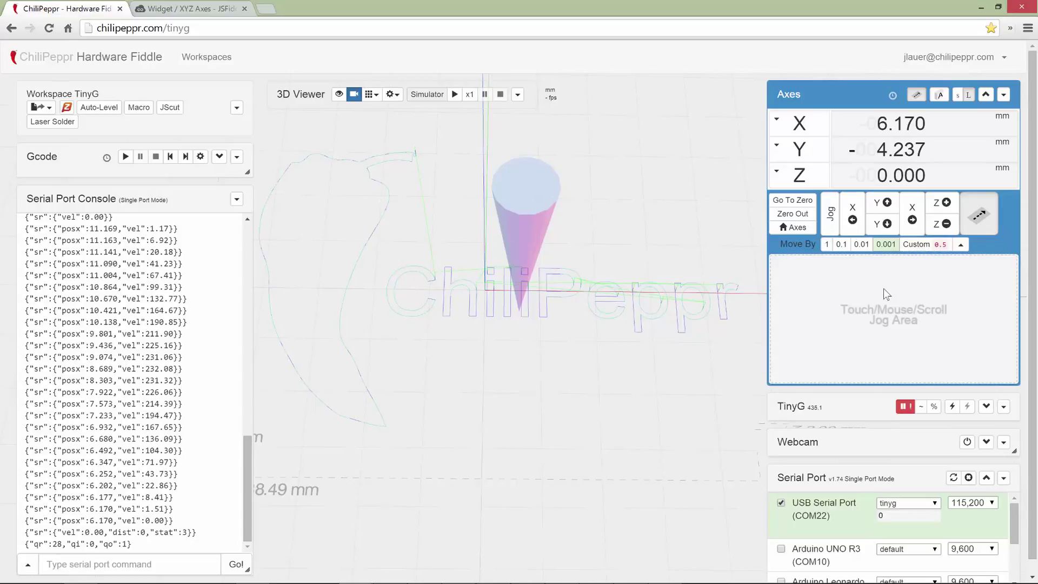
left_click(842, 247)
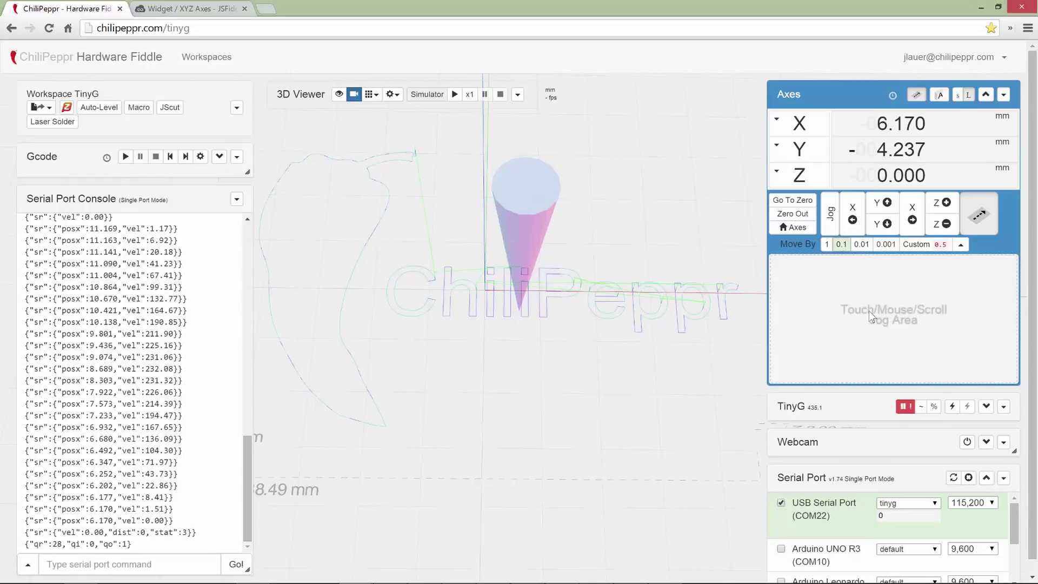
left_click(785, 205)
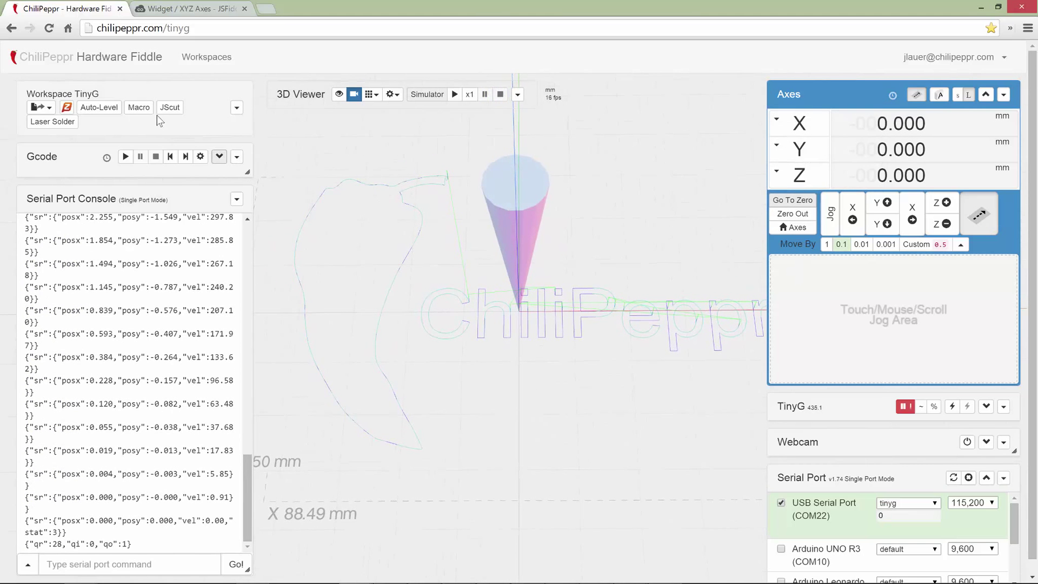
- Show the macro editor and load the sample macro "Inject MultiCam into New Right Column"
left_click(140, 108)
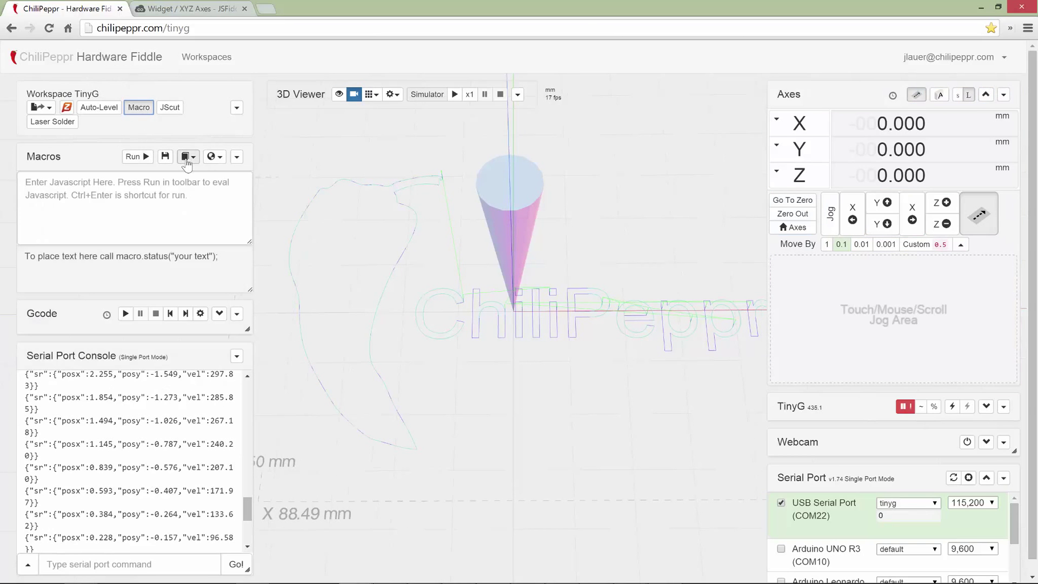
left_click(186, 159)
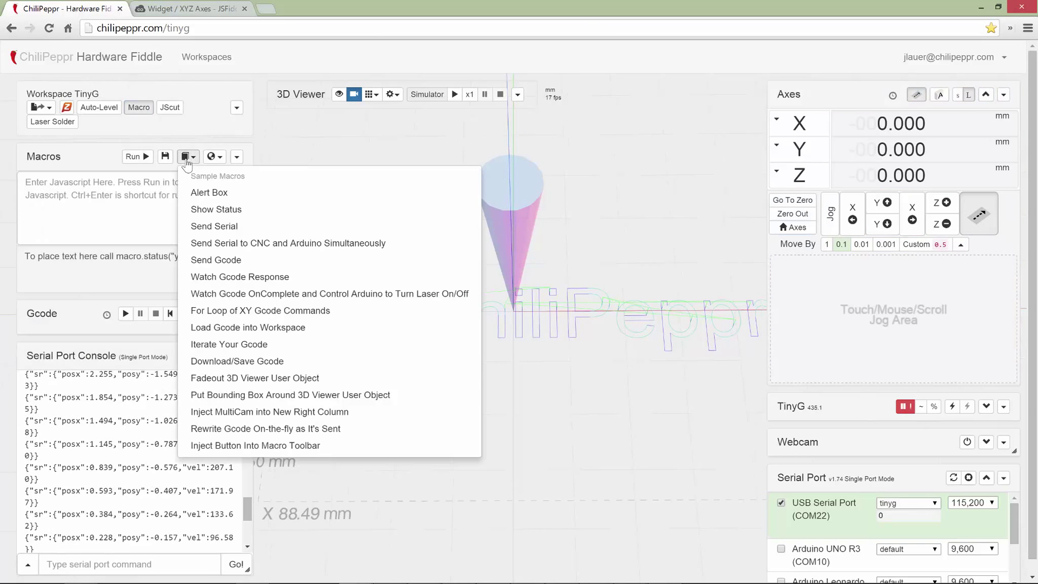
left_click(216, 412)
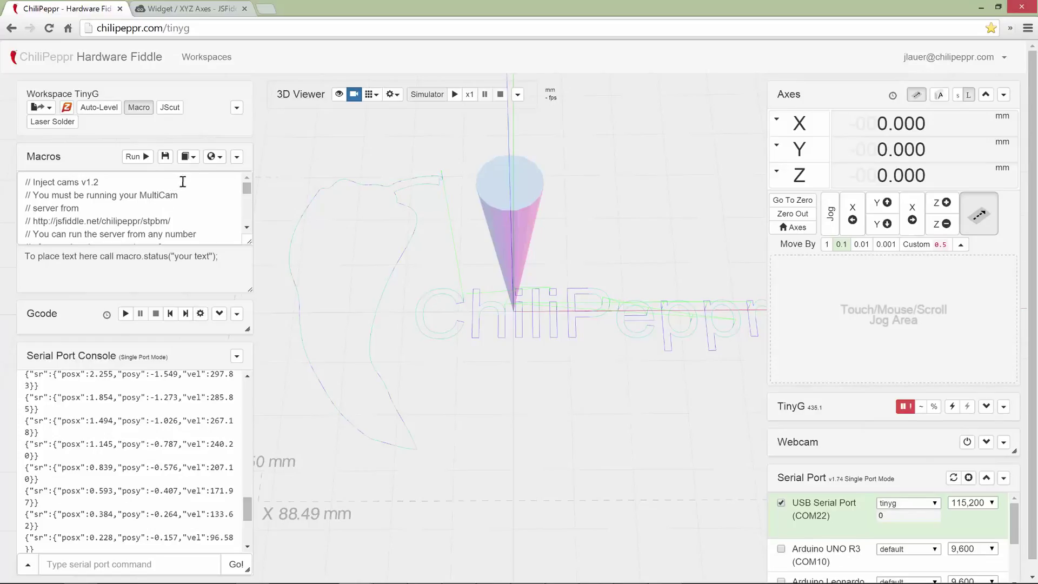
- Load and run the saved macro "Inject cams v1.2", and highlight the MultiCam server address in its comments
left_click(237, 160)
left_click(249, 192)
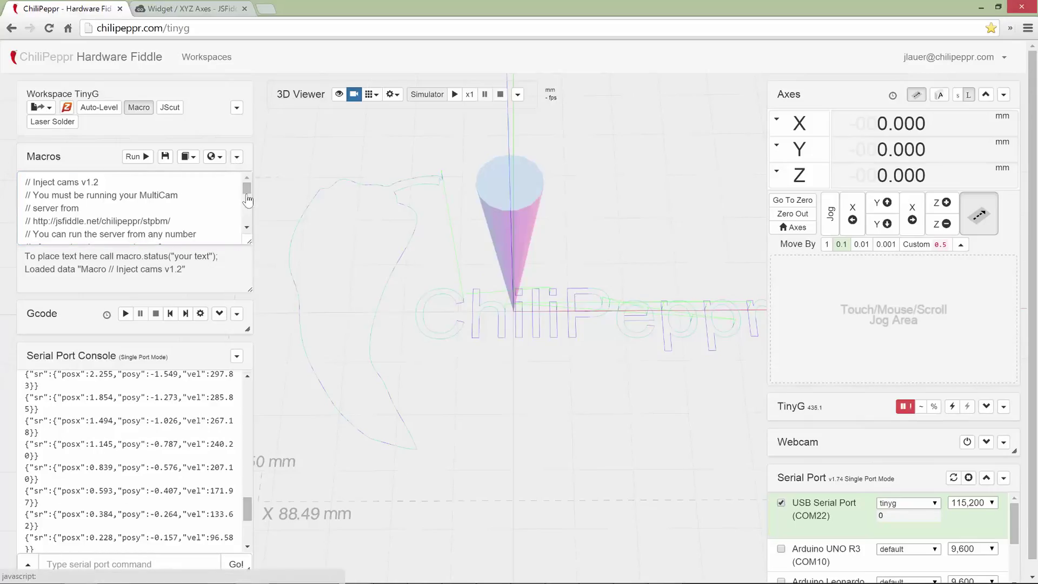
left_click(145, 158)
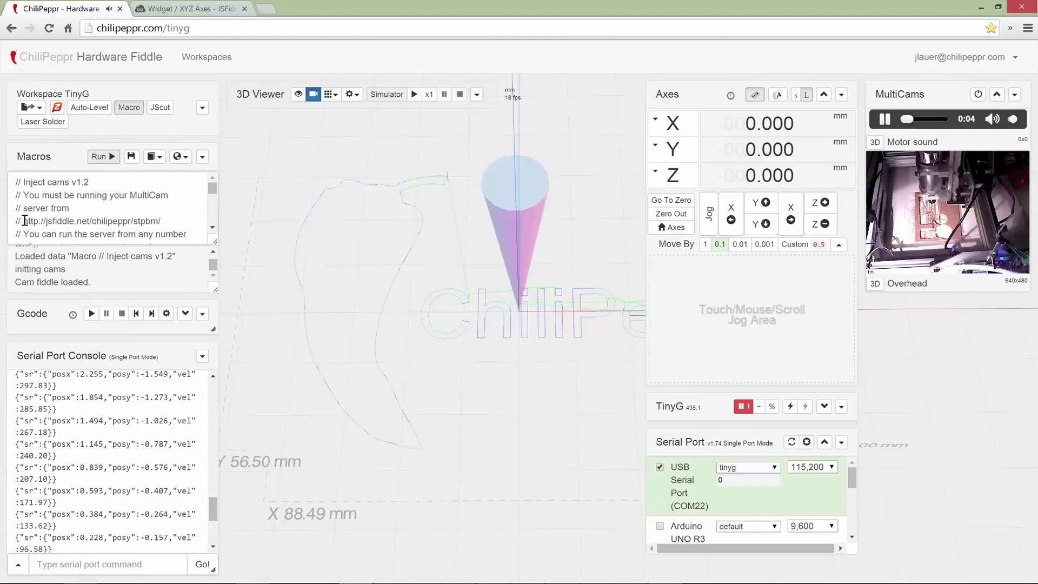
left_click_drag(25, 221, 166, 223)
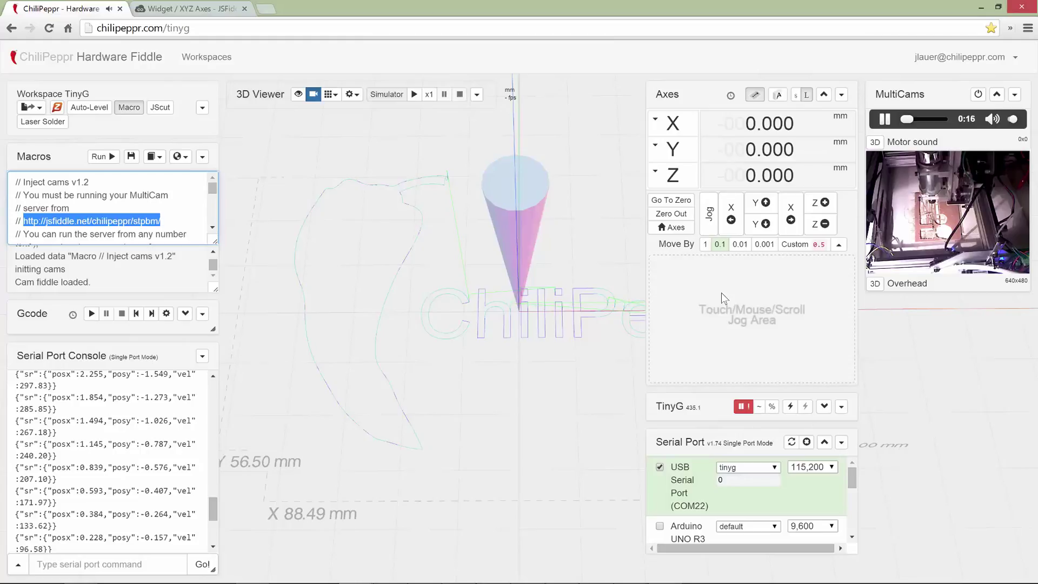
- Touch-jog the tool in the negative Y direction to about X 0.8, Y -6.1
left_click_drag(705, 276, 707, 321)
key("Down")
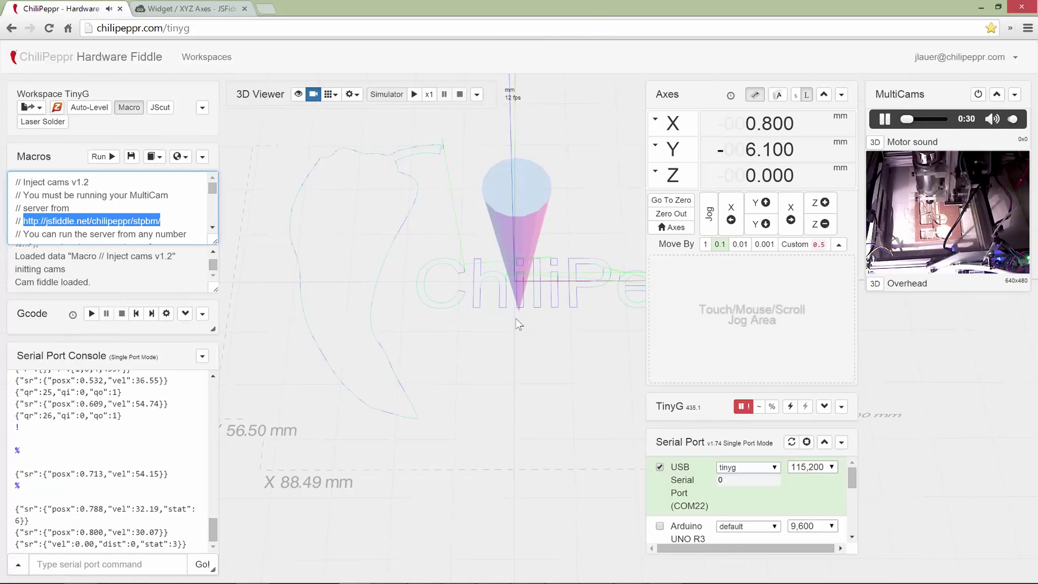
- Touch-jog the tool in fine 0.1 mm increments toward positive Y, to about X 0.4, Y -5.7
scroll(535, 326, "up", 5)
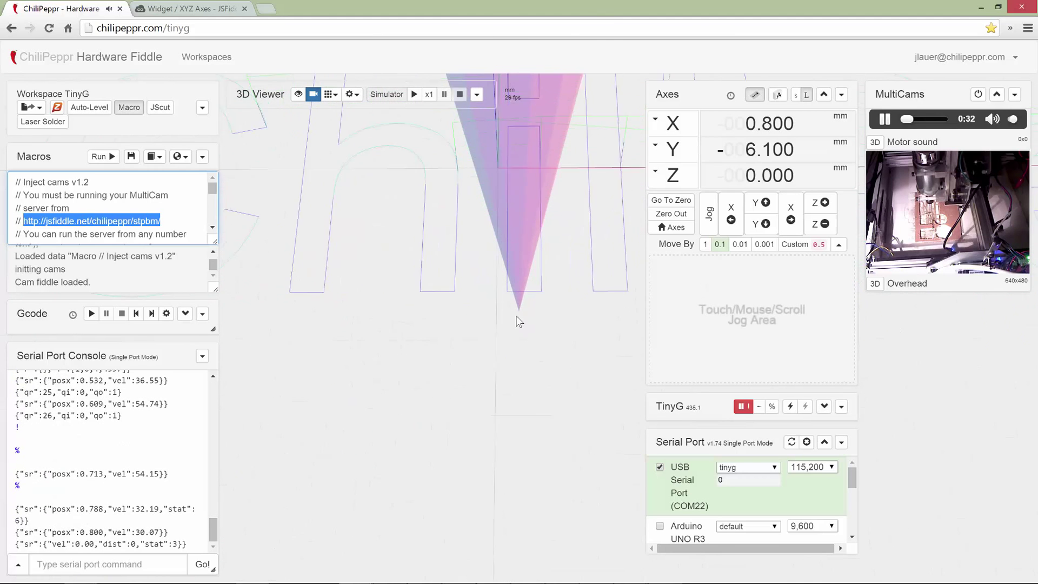
right_click_drag(516, 319, 472, 344)
scroll(464, 346, "up", 3)
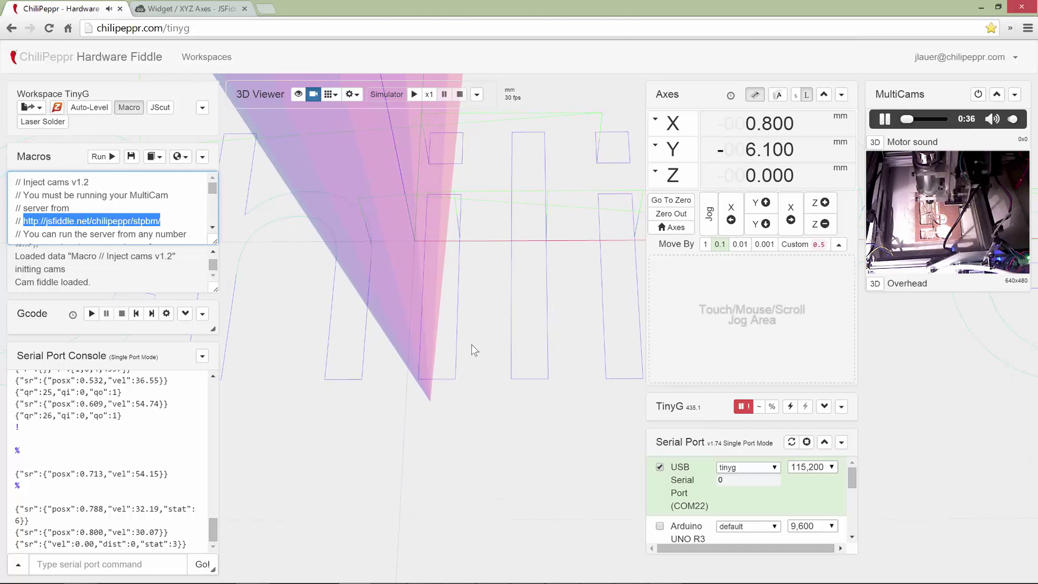
left_click(703, 349)
mouse_move(707, 349)
left_mouse_down()
mouse_move(707, 298)
mouse_move(689, 294)
mouse_move(697, 292)
mouse_move(704, 349)
left_mouse_up()
key("Up")
key("Up")
key("Up")
key("Up")
key("Up")
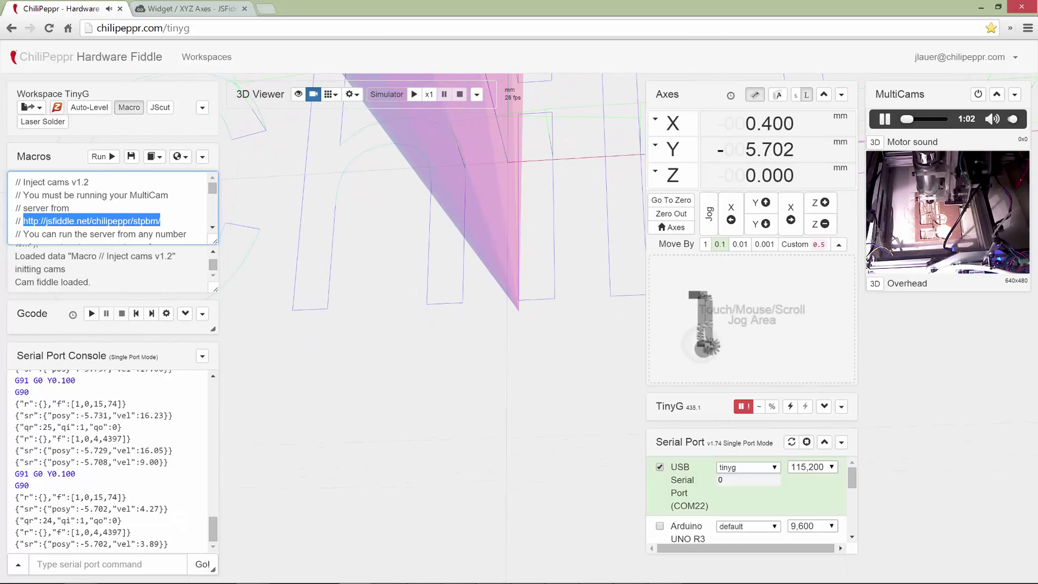
- Touch-jog the tool back and forth along X with small movements, to about X 1.7, Y -5.6
left_click_drag(704, 346, 705, 347)
key("Right")
key("Right")
key("Right")
key("Right")
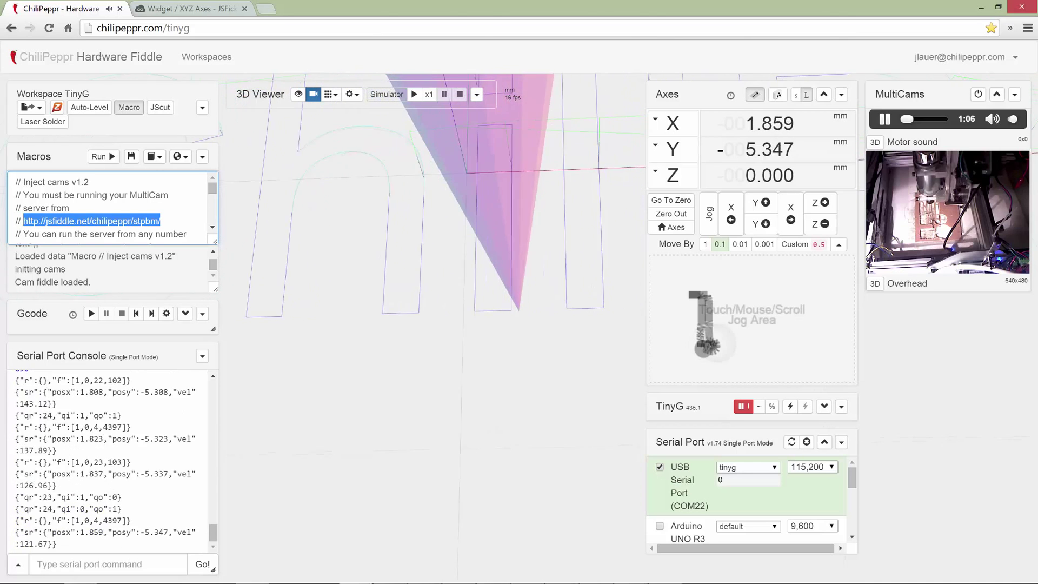
key("Left")
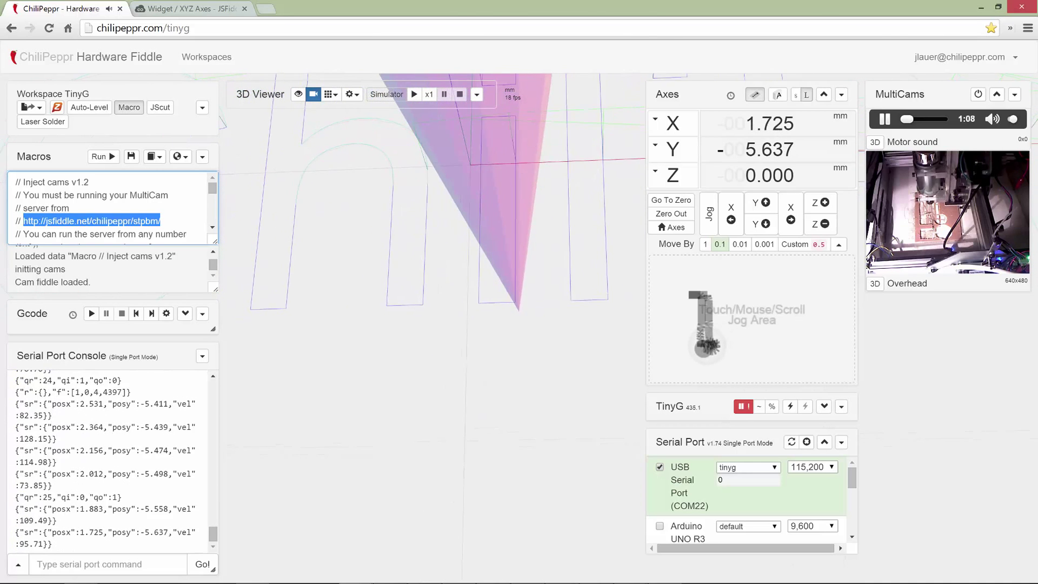
- Touch-jog the tool in the positive Y direction to about X 0.7, Y 2.07
mouse_move(706, 345)
left_mouse_down()
mouse_move(714, 334)
mouse_move(702, 296)
left_mouse_up()
right_click(703, 295)
left_click(494, 353)
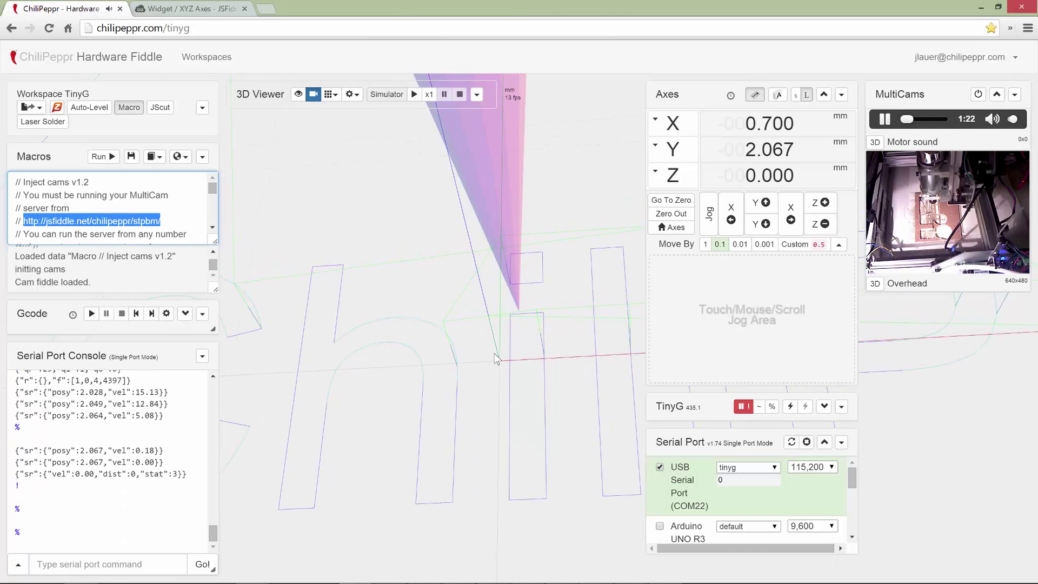
- Touch-jog the tool with small movements to about X 2.75, Y 3.32
scroll(494, 353, "down", 8)
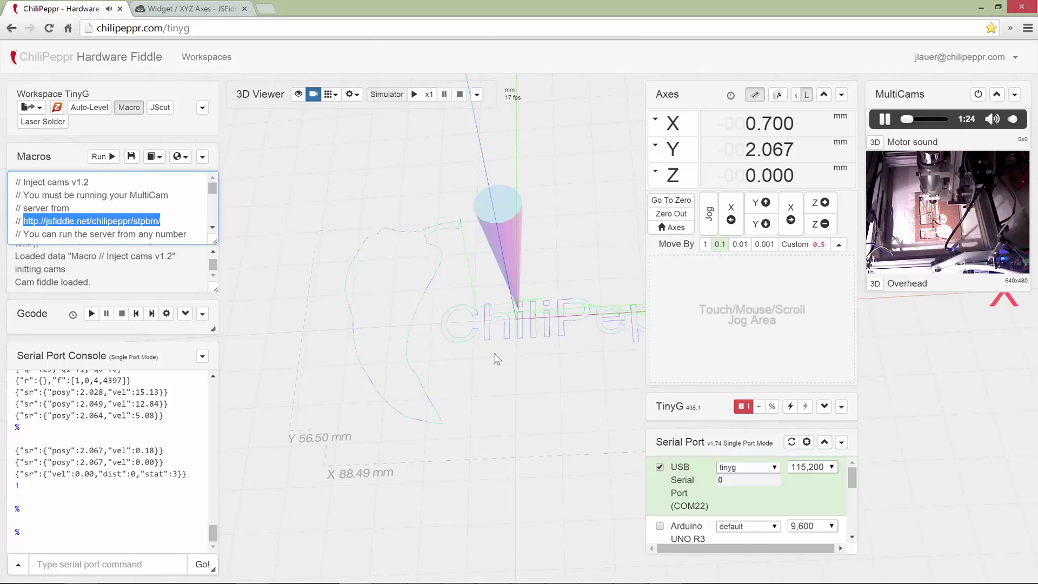
left_click(808, 277)
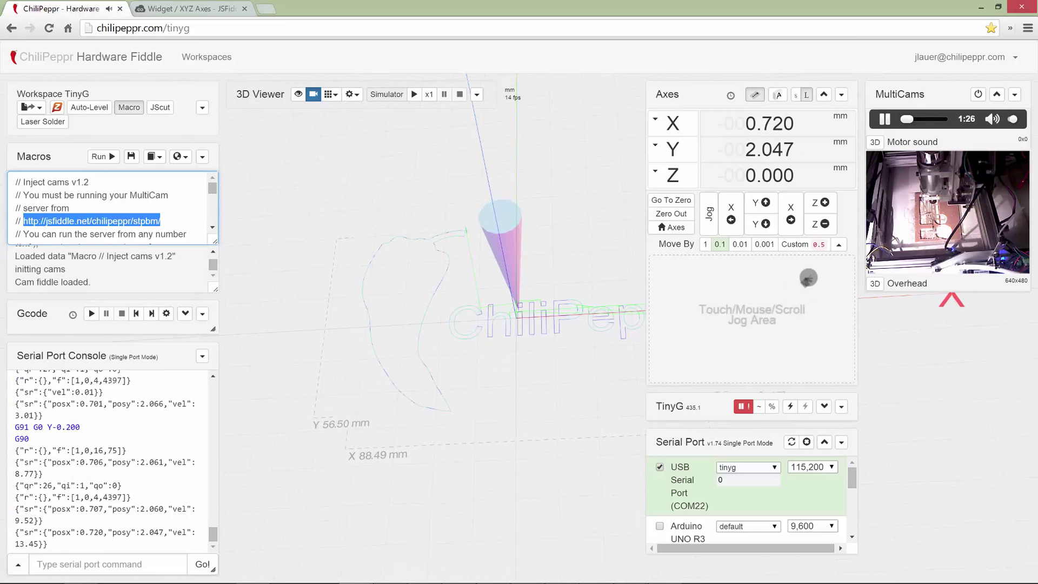
mouse_move(808, 277)
left_mouse_down()
mouse_move(686, 359)
mouse_move(813, 278)
left_mouse_up()
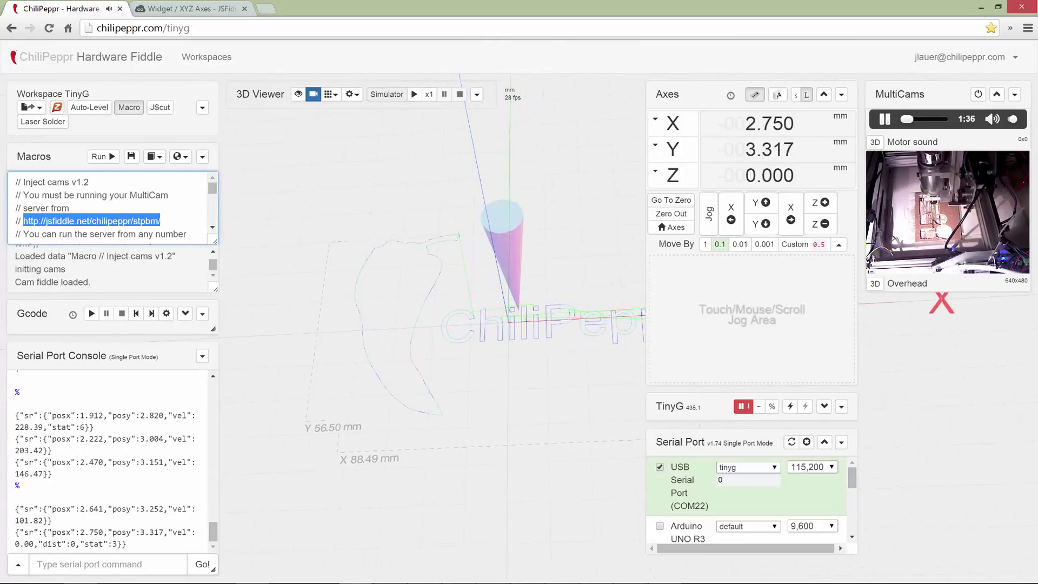
- Choose the 1 mm move-by increment and touch-jog the tool diagonally to about X 25.75, Y -15.68, and back to about X -34.25, Y 24.32
left_click(705, 244)
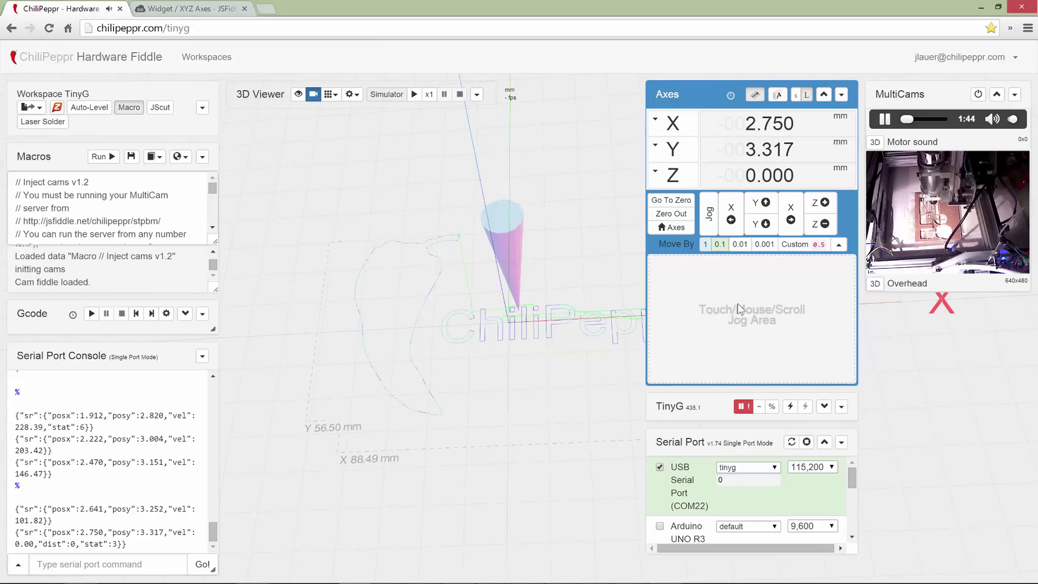
left_click_drag(677, 276, 774, 333)
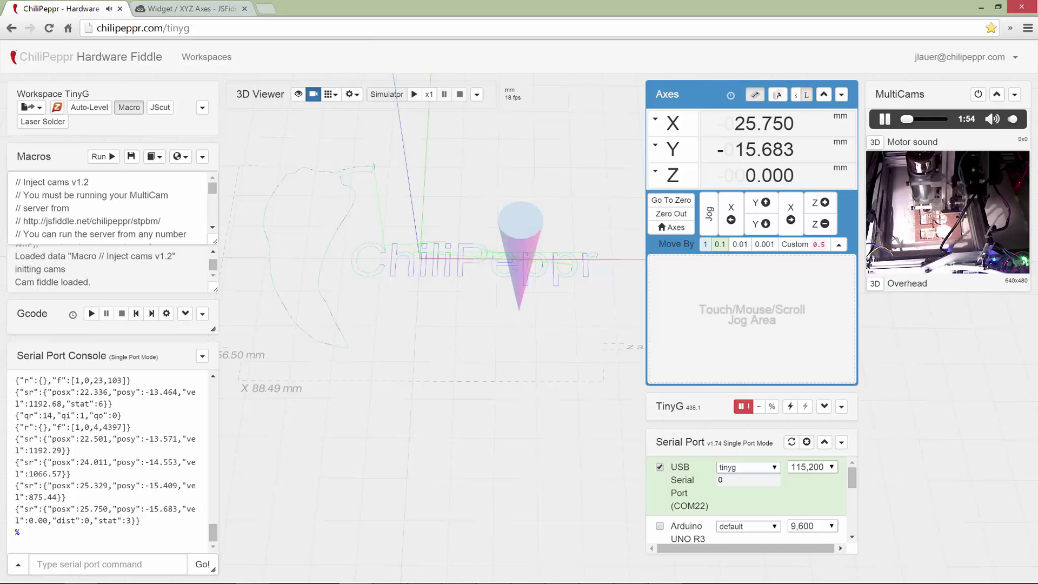
mouse_move(822, 365)
left_mouse_down()
mouse_move(718, 278)
mouse_move(680, 280)
left_mouse_up()
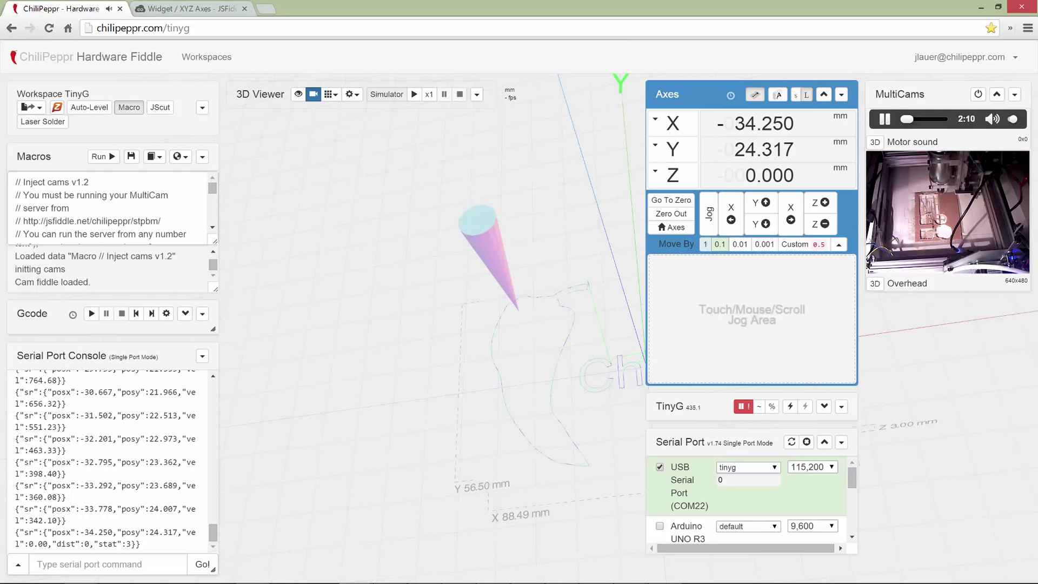
- Touch-jog the tool along X to about X 60.4, Y 22.3, and diagonally back to about X -2.15, Y -4.4
left_click_drag(671, 284, 825, 285)
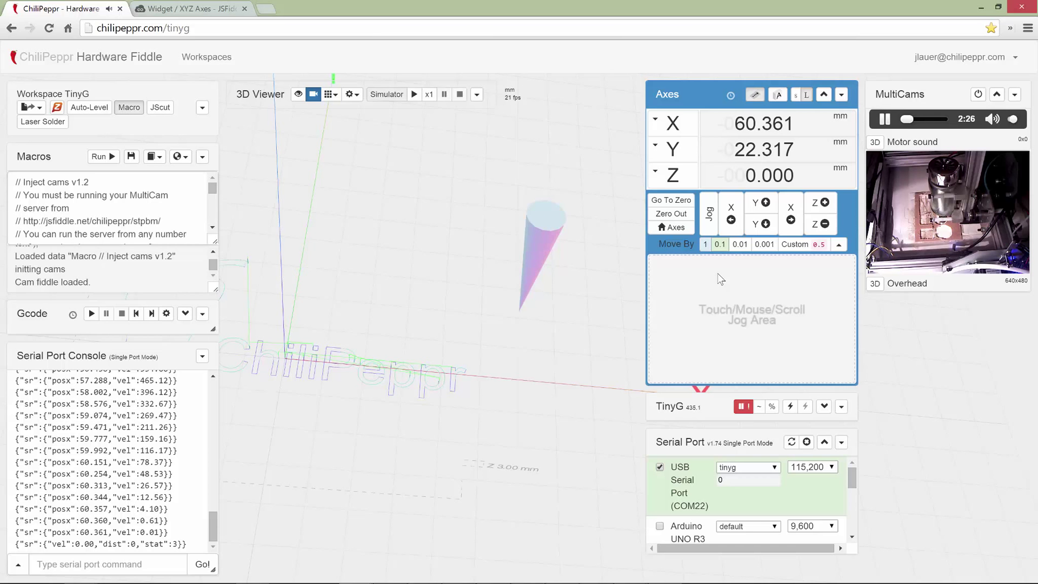
left_click_drag(766, 300, 690, 334)
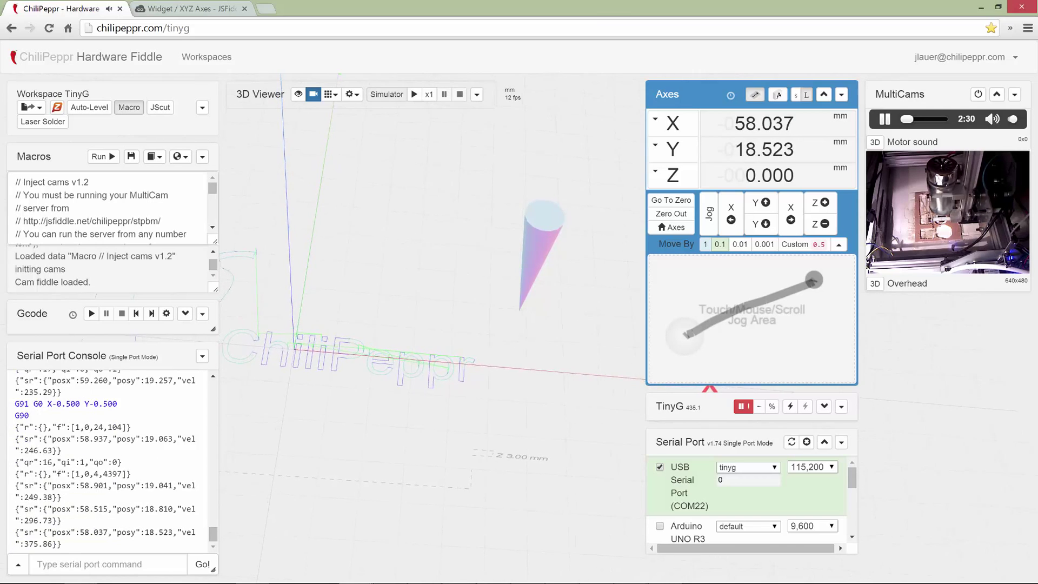
left_click_drag(687, 334, 686, 334)
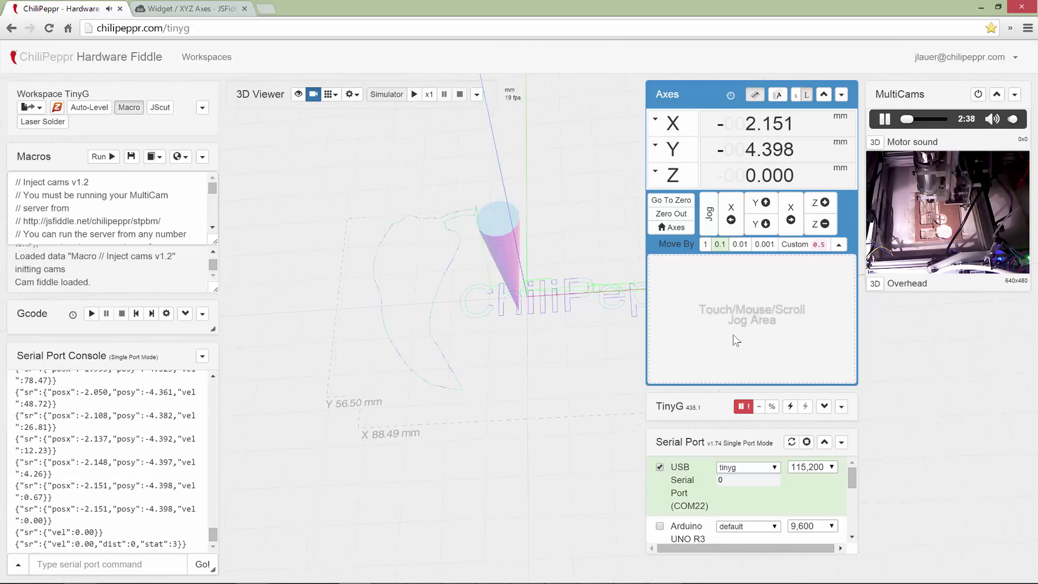
- Scroll-jog only the Y axis in the positive direction, first slowly and with growing speed, to about Y 2.39
scroll(733, 335, "up", 2)
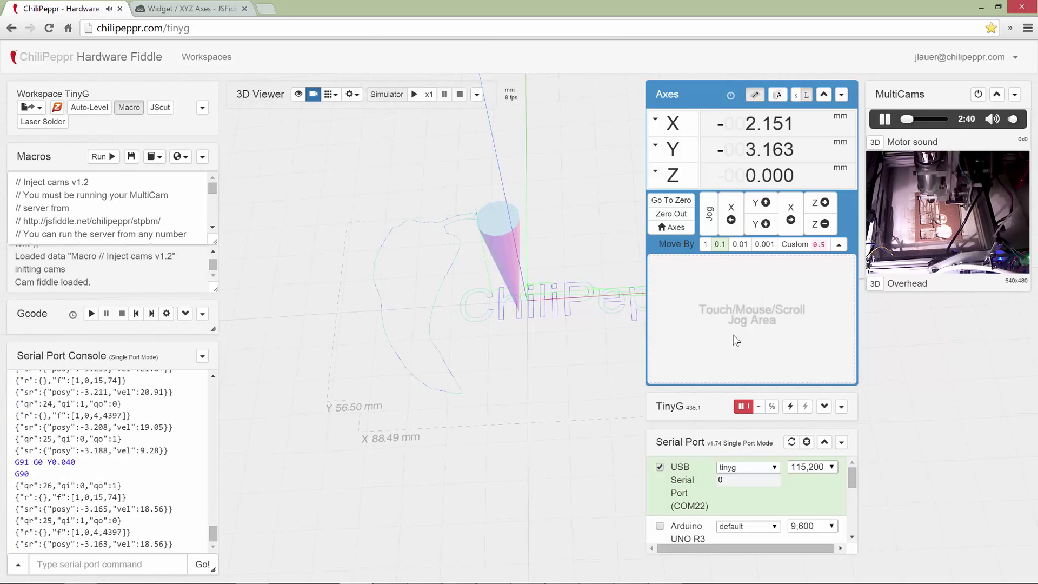
scroll(736, 340, "up", 2)
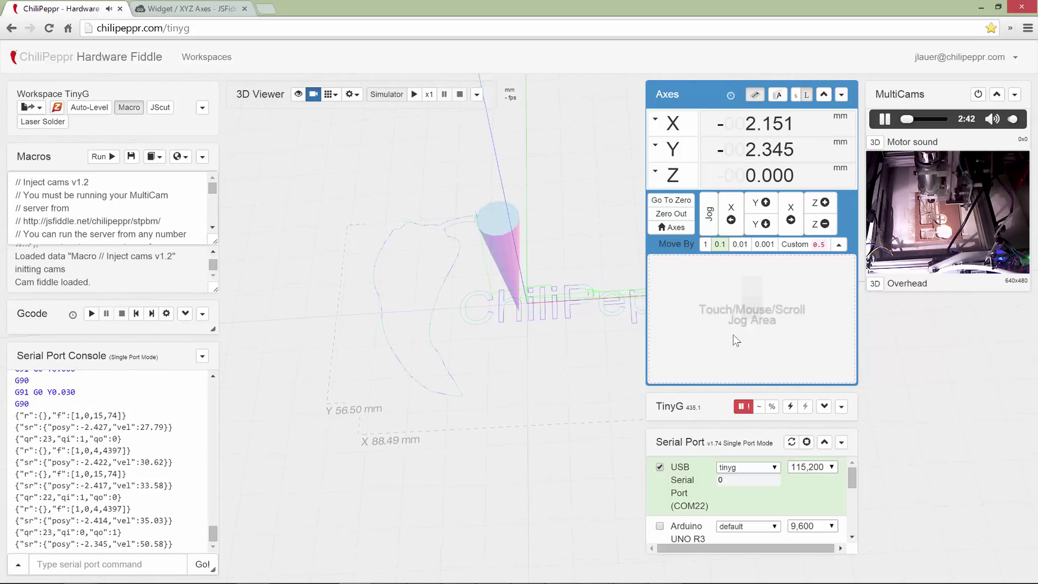
scroll(736, 339, "up", 5)
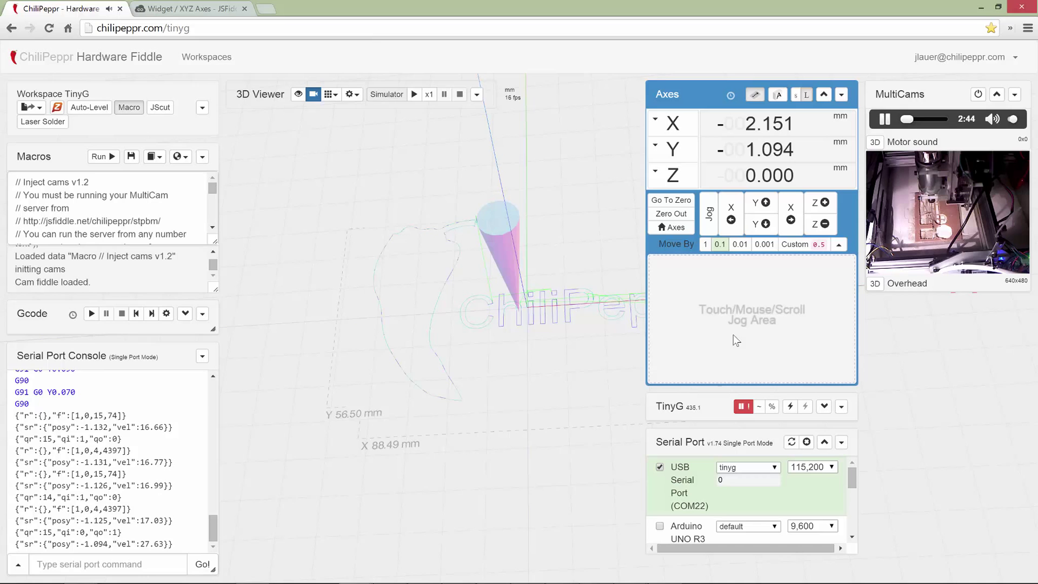
scroll(736, 340, "up", 5)
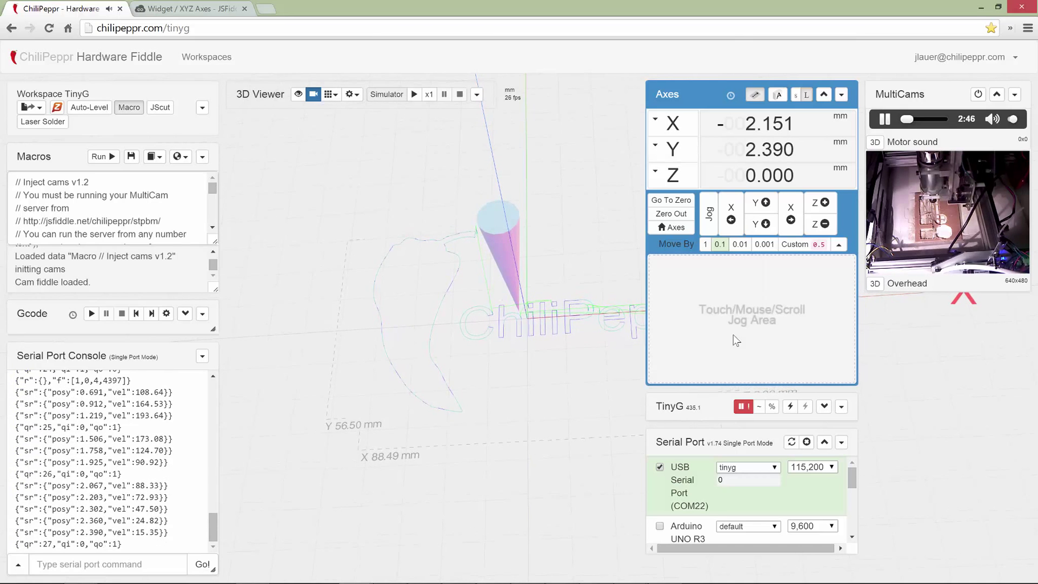
- Scroll-jog only the X axis in the positive direction to about X 23.8, and back to about X 1.6
scroll(736, 339, "right", 5)
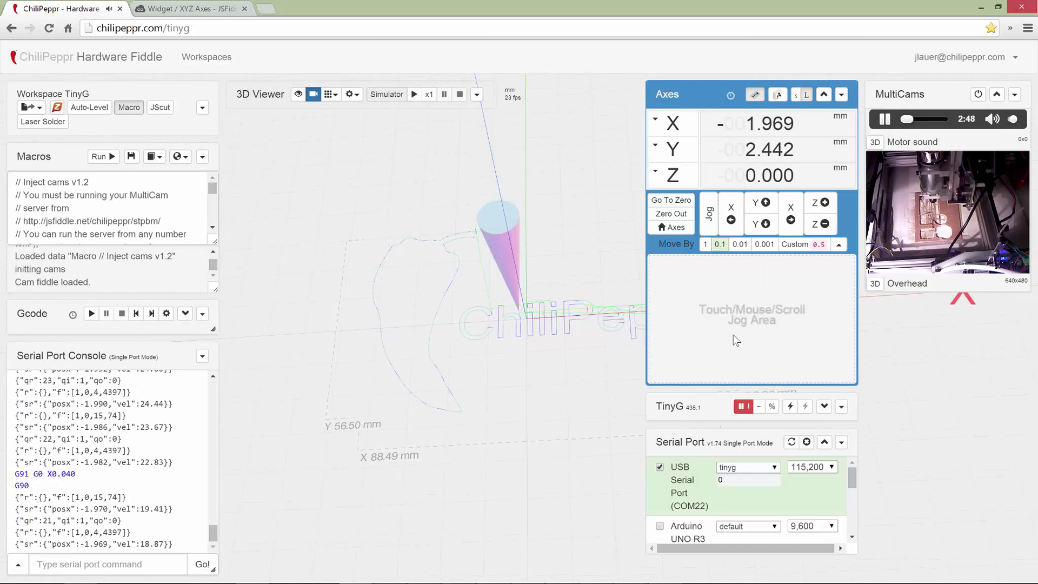
scroll(736, 340, "right", 10)
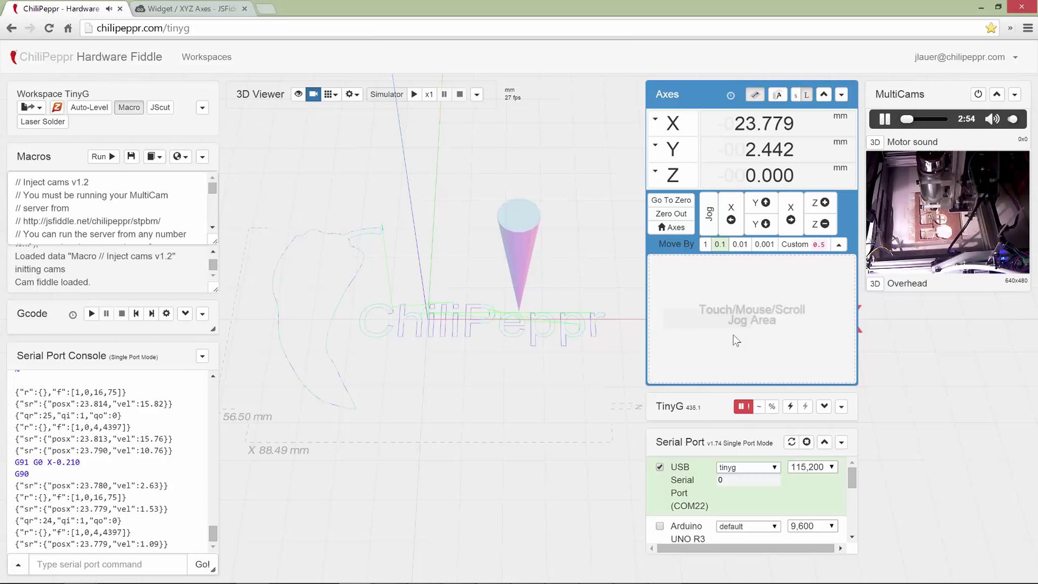
scroll(736, 340, "left", 10)
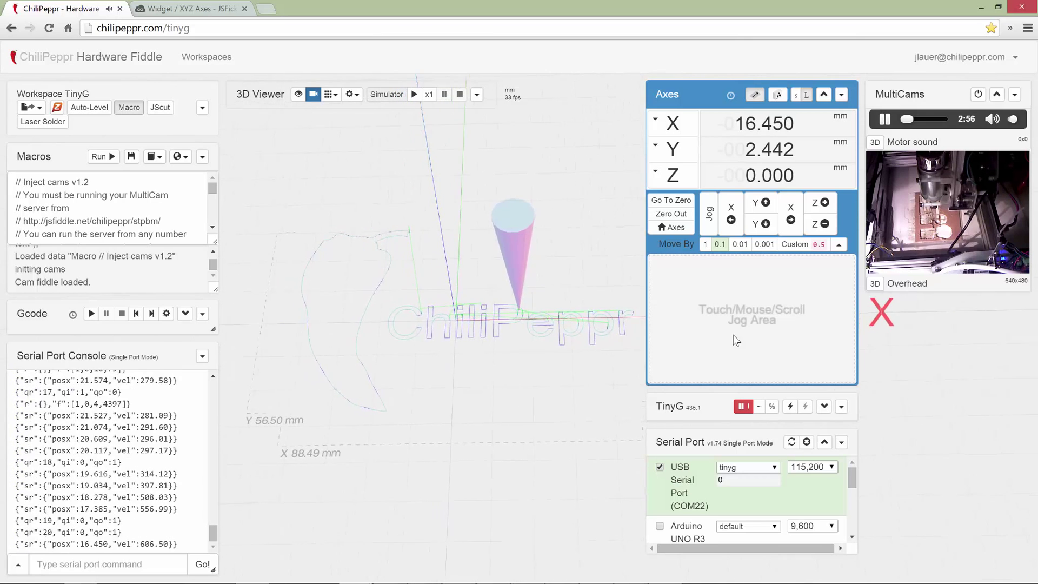
scroll(737, 340, "right", 2)
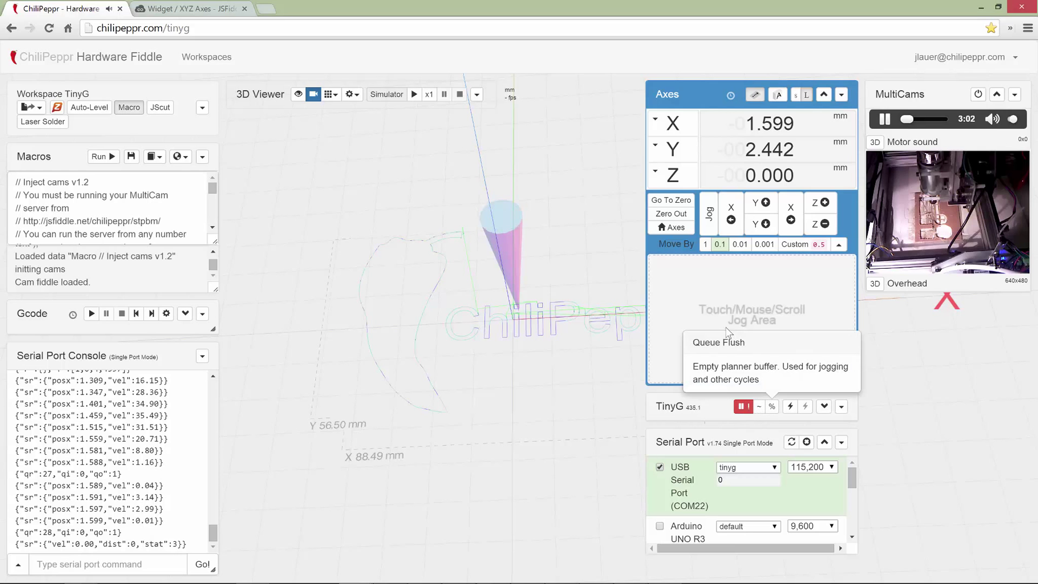
- Scroll-jog only the X axis to about X 21.4, back past zero to about X -18.2, and forward to about X -14.5
scroll(701, 320, "right", 2)
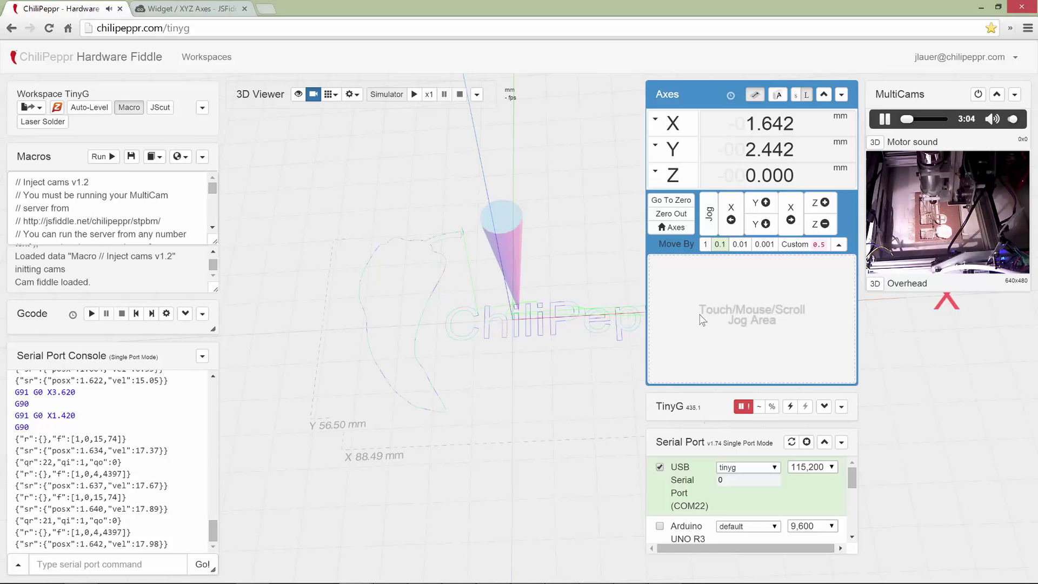
scroll(702, 319, "right", 5)
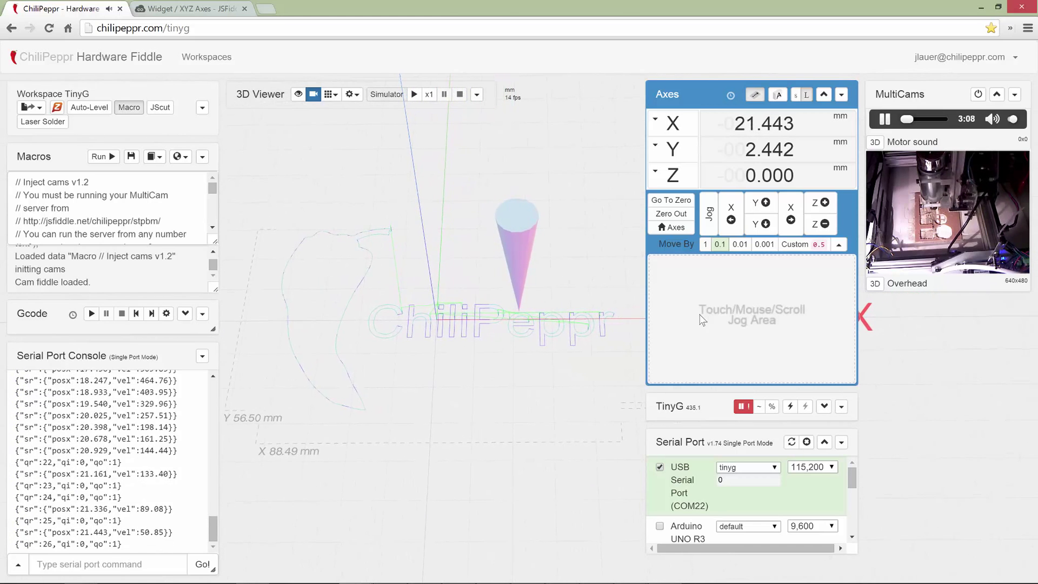
scroll(701, 320, "left", 2)
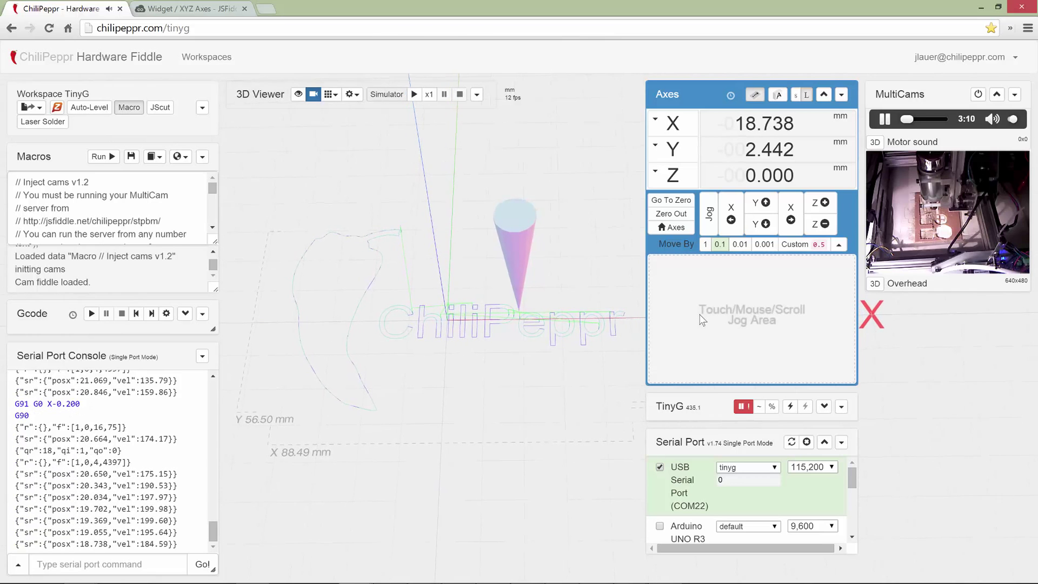
scroll(702, 320, "left", 3)
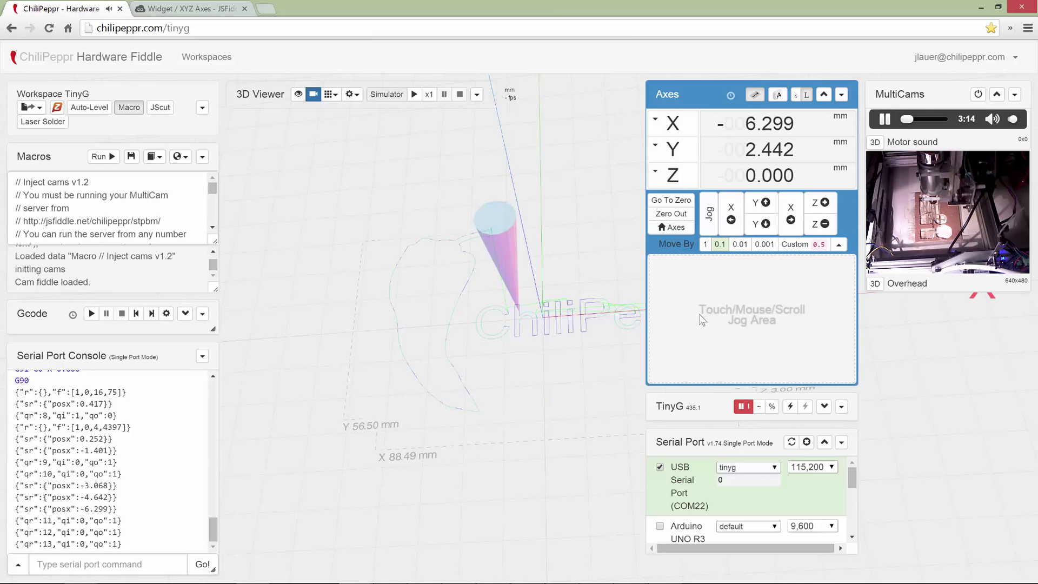
scroll(701, 319, "right", 2)
scroll(702, 319, "right", 3)
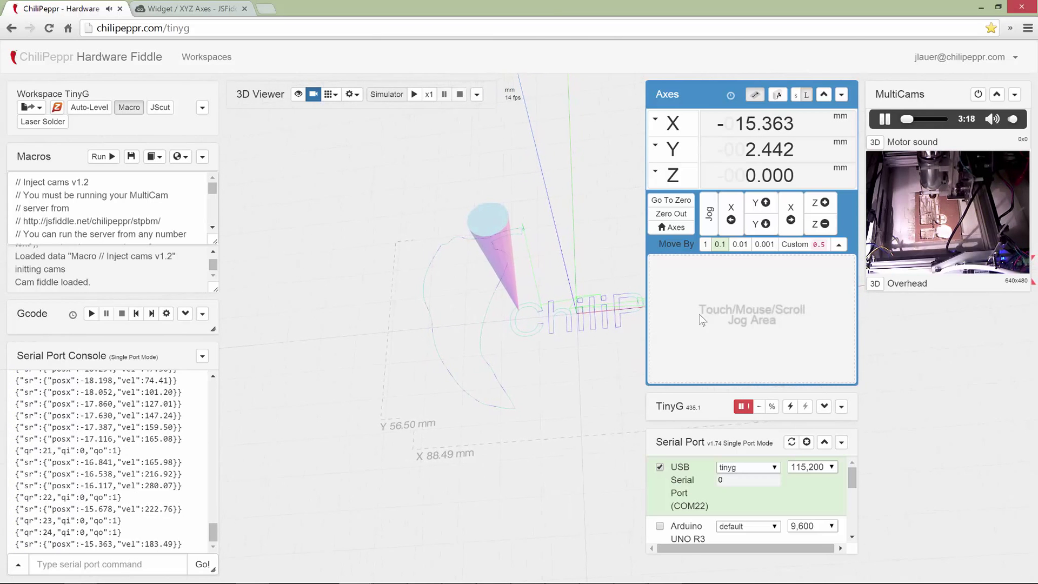
- Scroll-jog only the Y axis to about Y 28.8 with short reversals along the way, and send the tool to zero
scroll(701, 319, "up", 2)
scroll(701, 320, "up", 5)
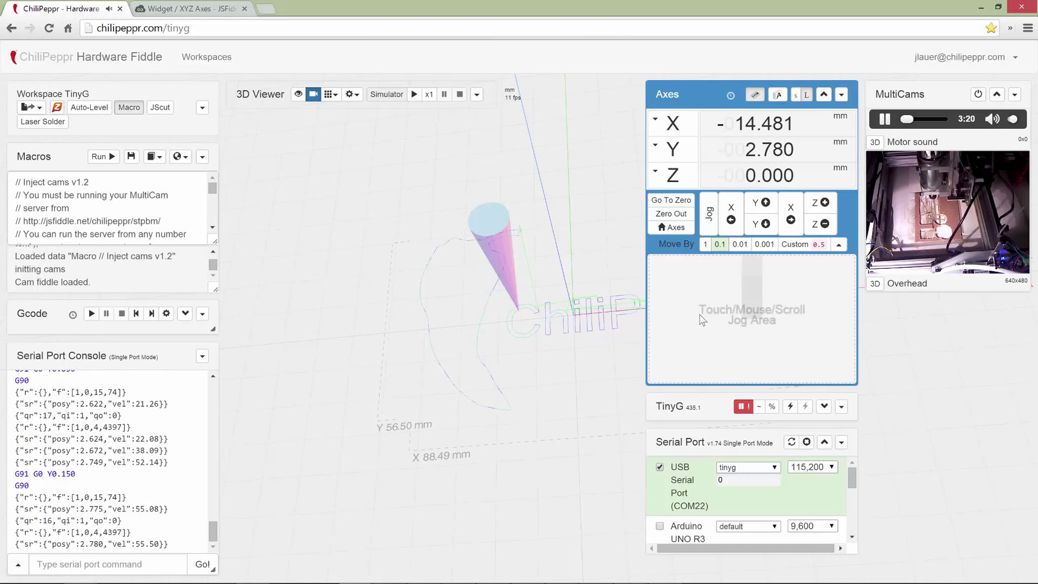
scroll(702, 319, "down", 3)
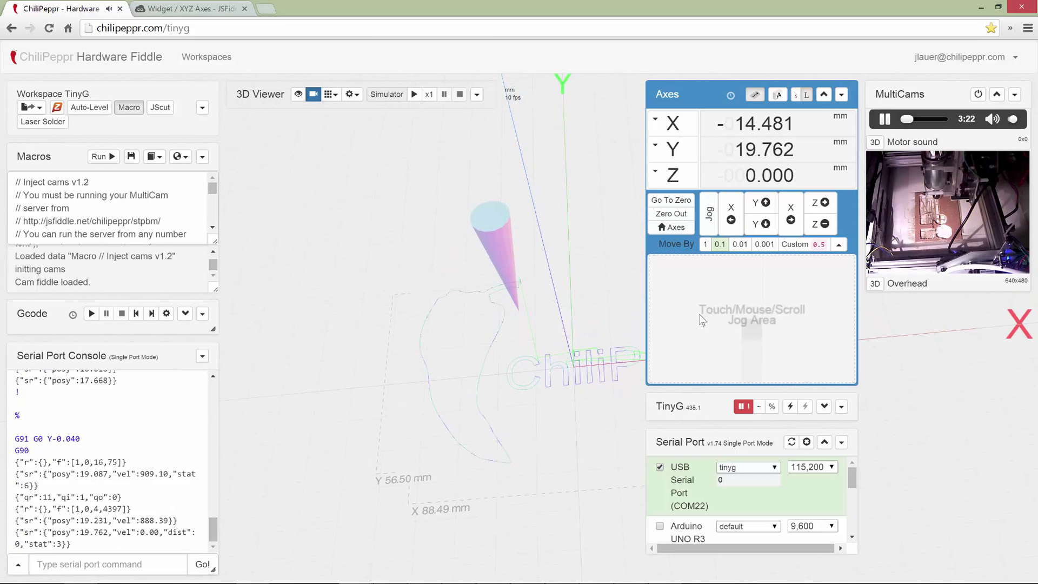
scroll(701, 319, "up", 3)
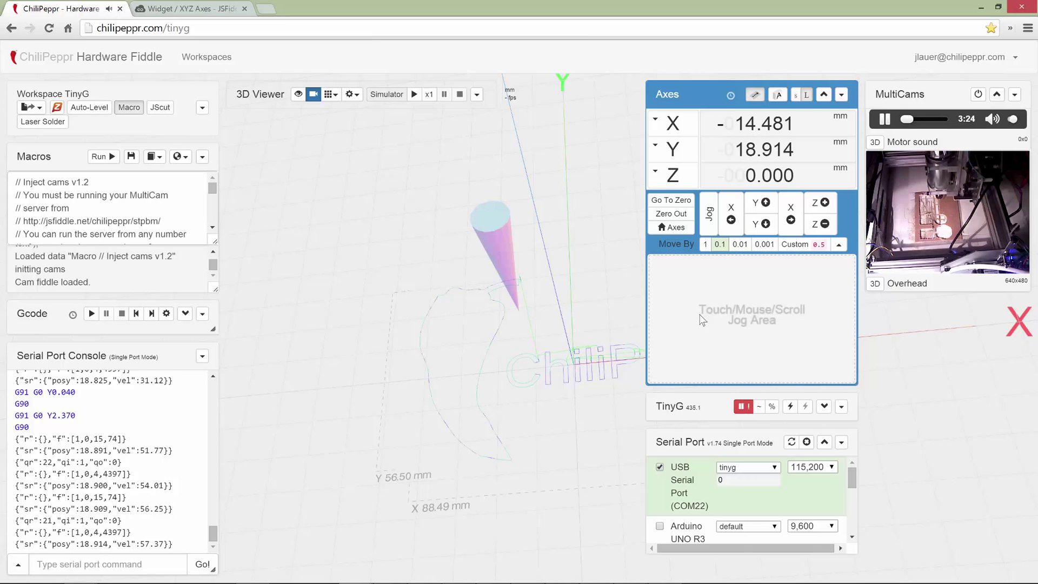
scroll(702, 319, "up", 2)
scroll(702, 319, "up", 4)
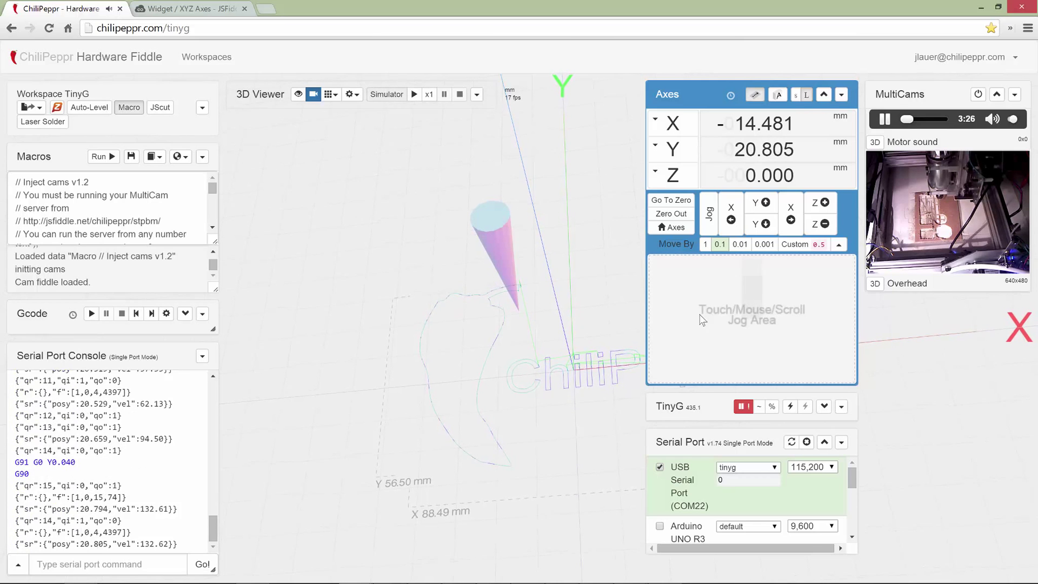
scroll(702, 320, "down", 1)
scroll(701, 320, "down", 1)
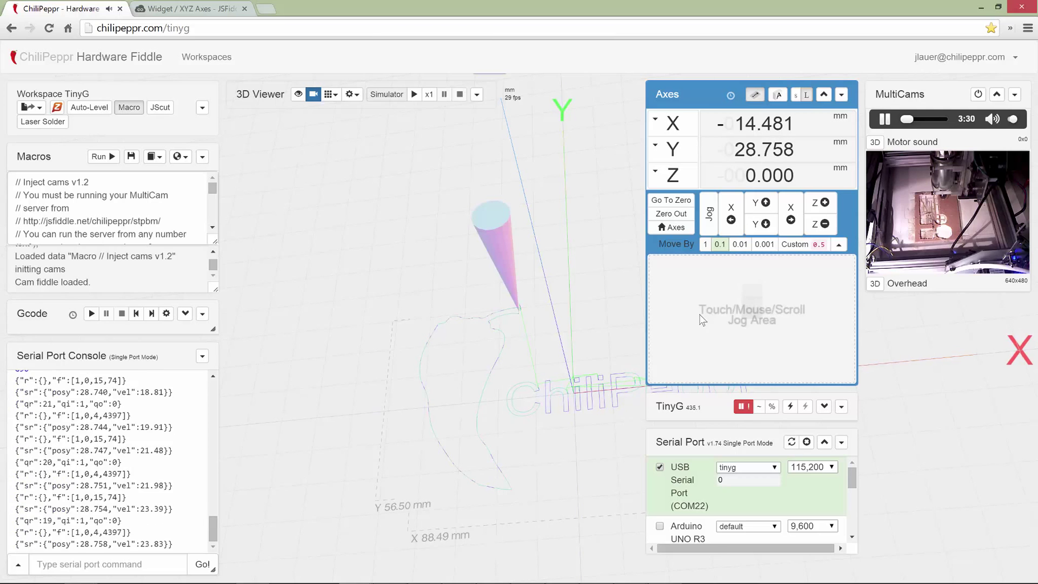
scroll(702, 319, "up", 1)
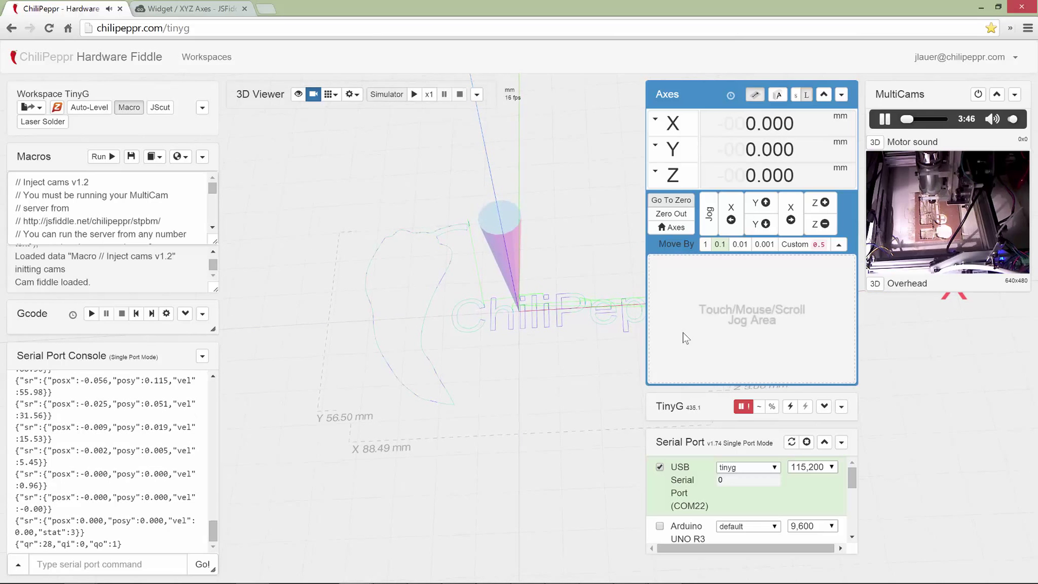
- Scroll-jog only the X axis from zero to about X 11.3, and back to about X 10.6
scroll(683, 338, "right", 5)
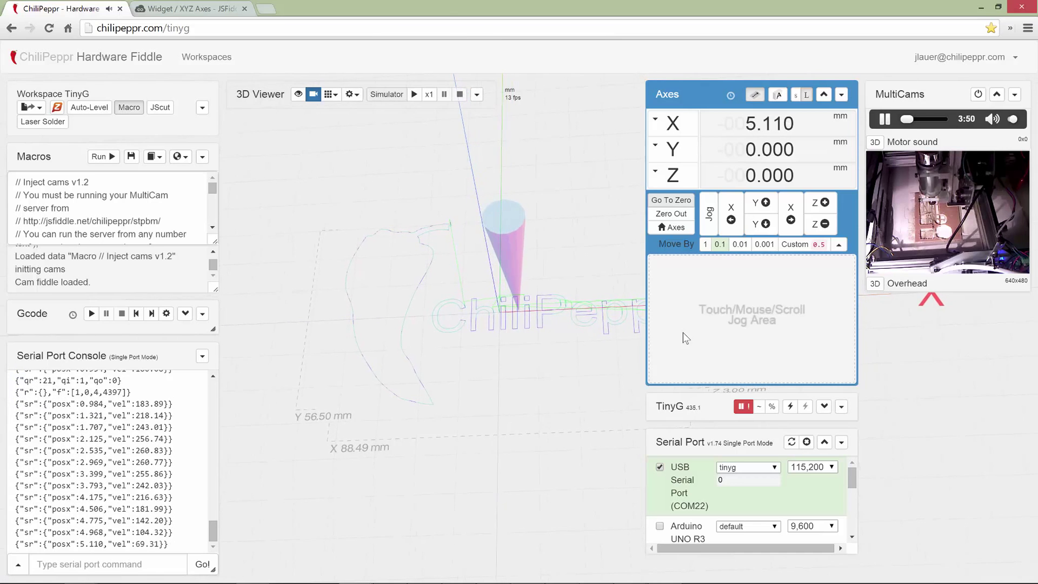
scroll(683, 338, "right", 5)
scroll(683, 338, "right", 3)
scroll(683, 338, "left", 4)
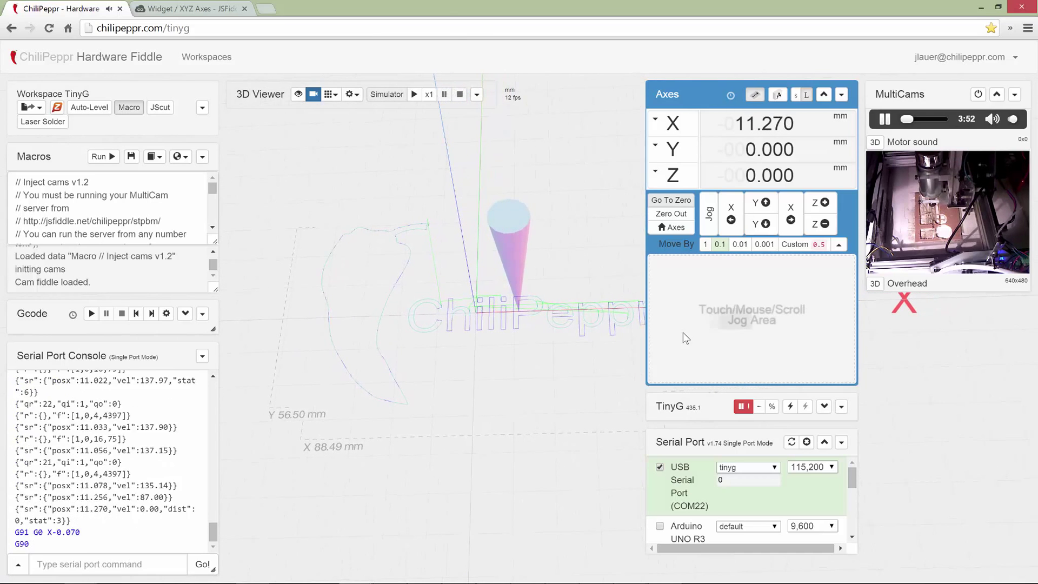
scroll(686, 338, "down", 3)
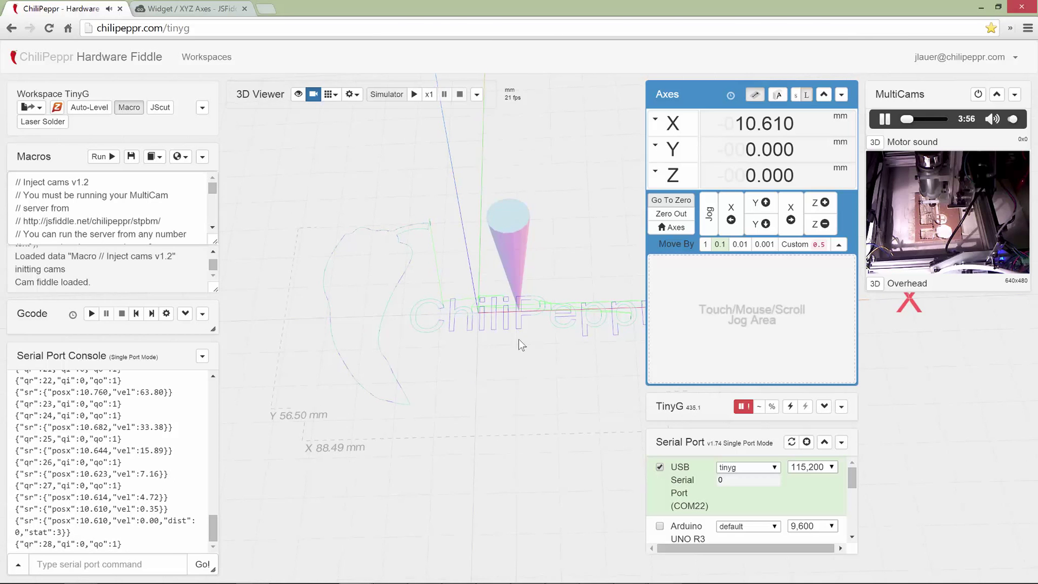
- Touch-jog the tool along the letter P's stem to about X 9.91, Y 4.8, down to about Y -2.4, and back up
scroll(518, 339, "up", 5)
scroll(518, 339, "up", 3)
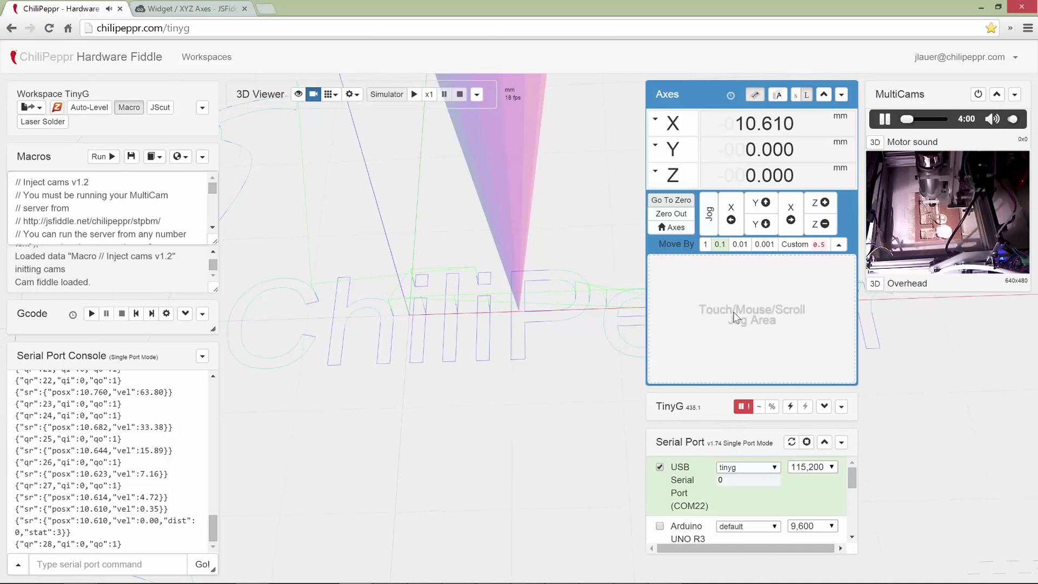
scroll(731, 314, "down", 2)
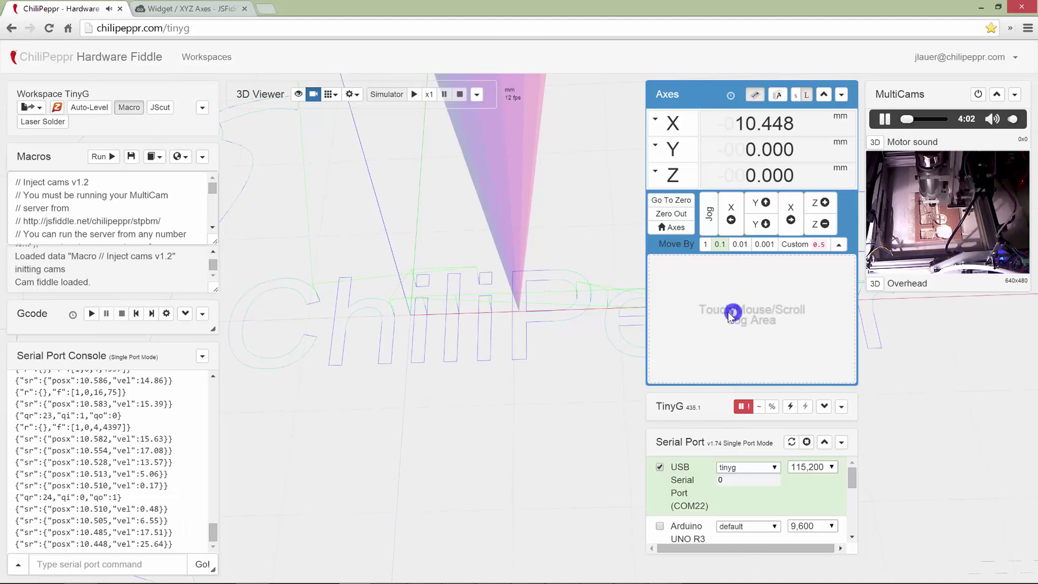
left_click_drag(728, 312, 728, 281)
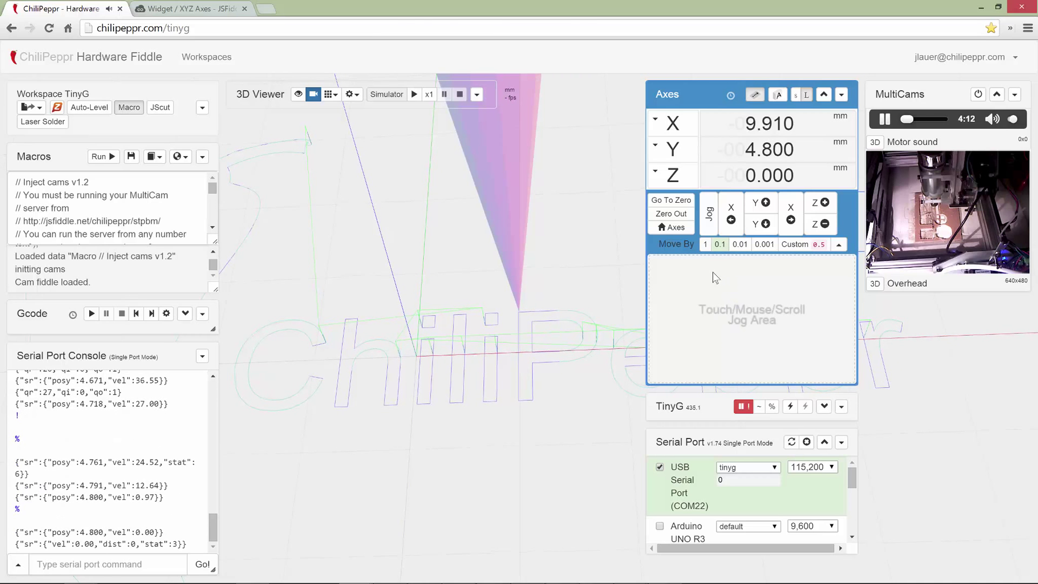
left_click_drag(715, 364, 721, 319)
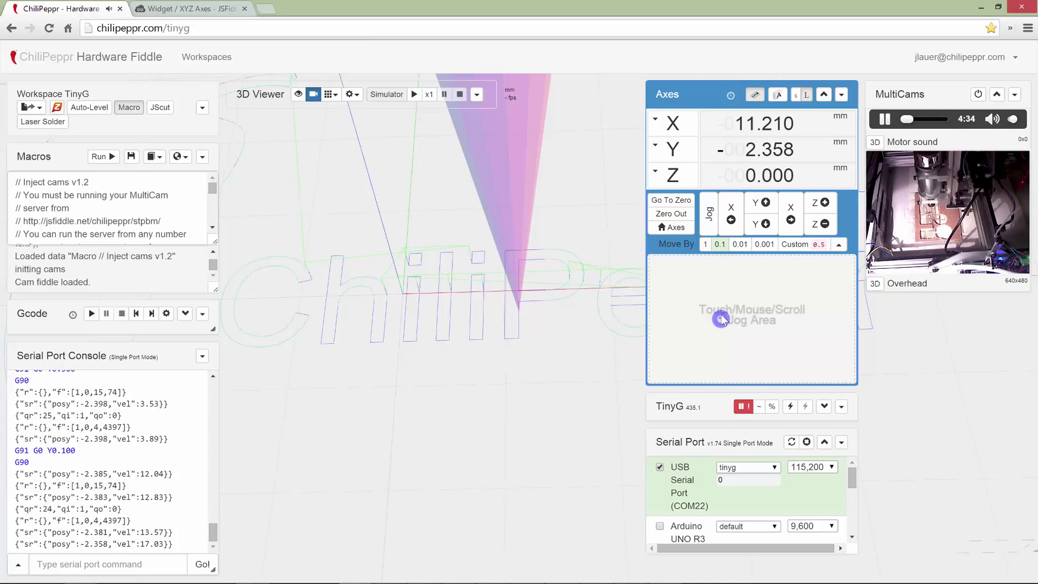
mouse_move(723, 318)
left_mouse_down()
mouse_move(750, 308)
mouse_move(757, 287)
mouse_move(740, 272)
mouse_move(713, 273)
left_mouse_up()
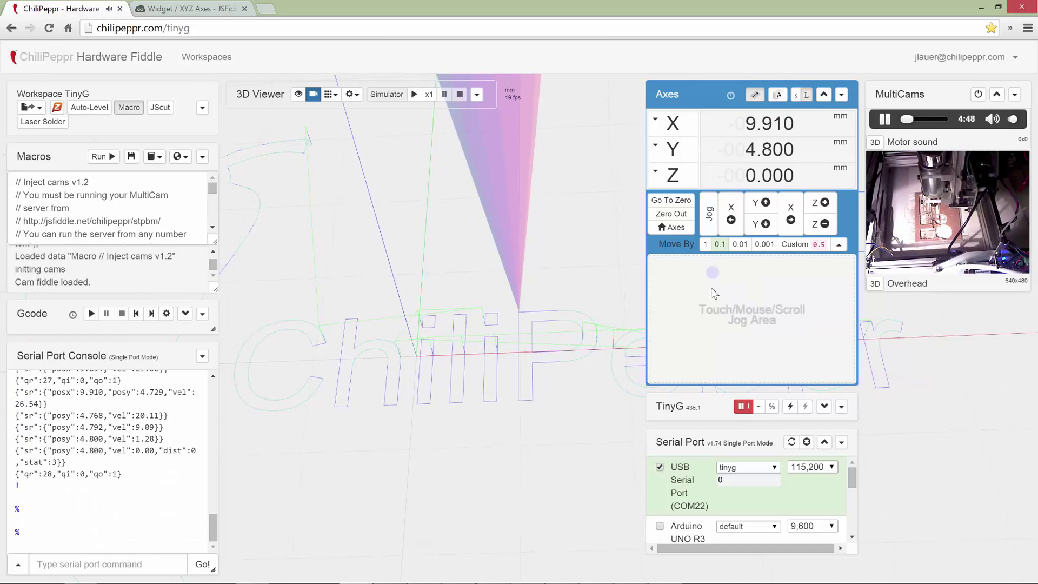
- Trace the outline of the letter P by touch-jogging, closing the path at about X 9.91, Y 4.9
mouse_move(714, 334)
left_mouse_down()
mouse_move(724, 339)
mouse_move(723, 328)
left_mouse_up()
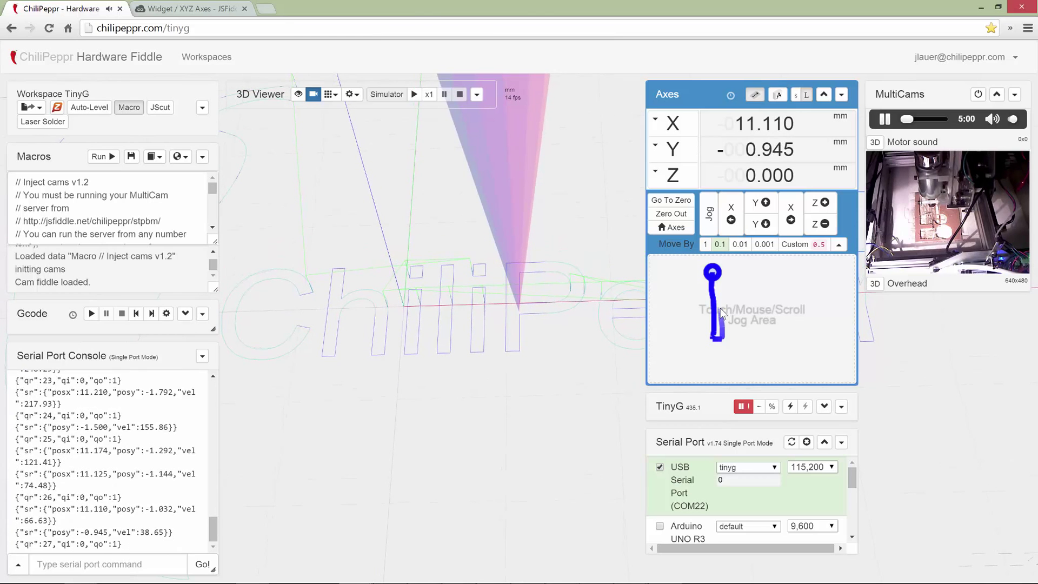
mouse_move(720, 310)
left_mouse_down()
mouse_move(755, 310)
mouse_move(754, 282)
left_mouse_up()
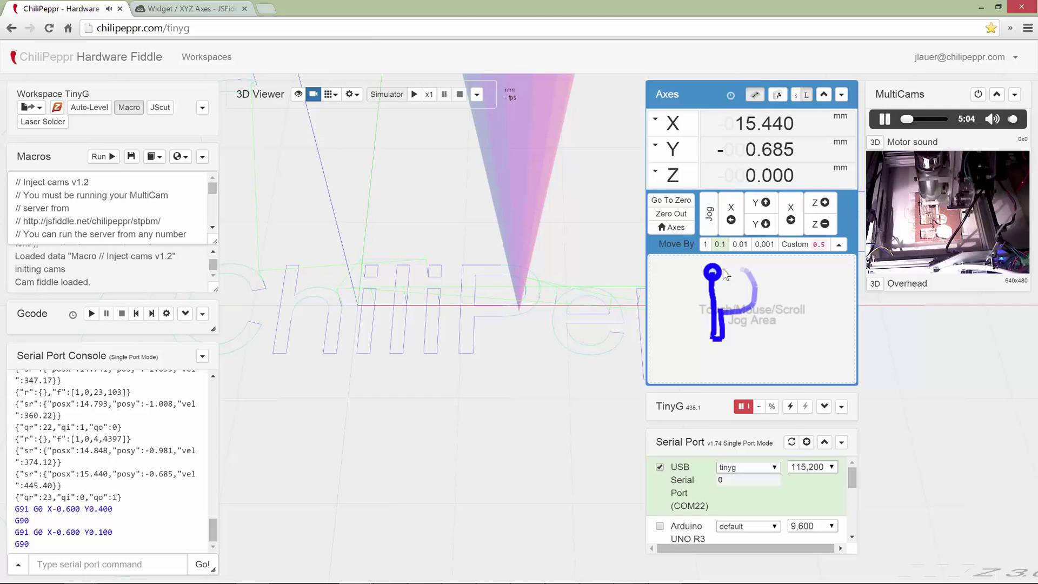
left_click_drag(723, 269, 713, 270)
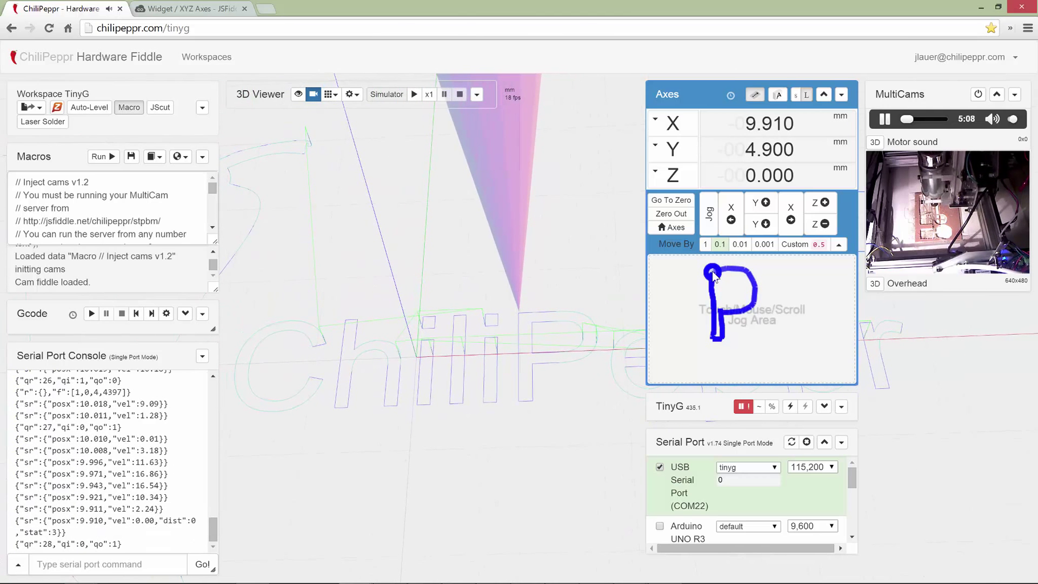
left_click_drag(712, 271, 713, 272)
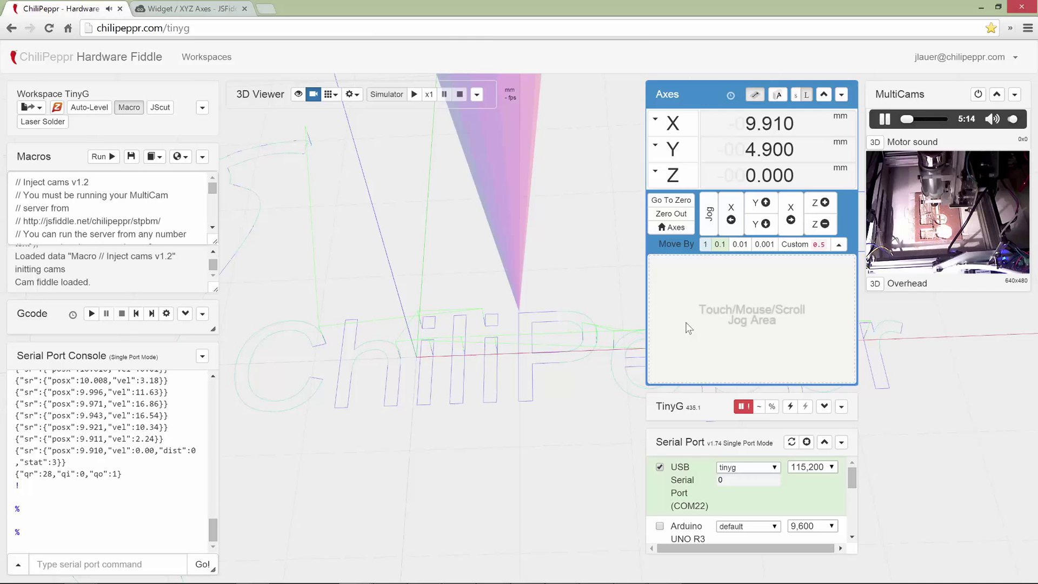
- Touch-jog the tool in the negative X direction to about X -17.1, Y 5.85, and across to about X 14.9, Y 9.75
mouse_move(685, 323)
left_mouse_down()
mouse_move(839, 313)
mouse_move(666, 313)
left_mouse_up()
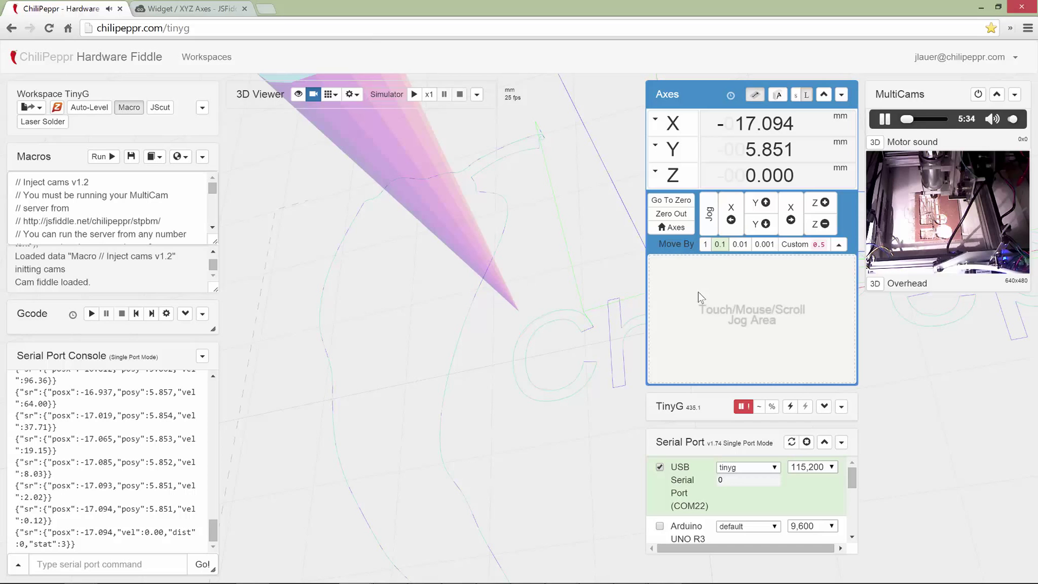
left_click_drag(660, 312, 831, 315)
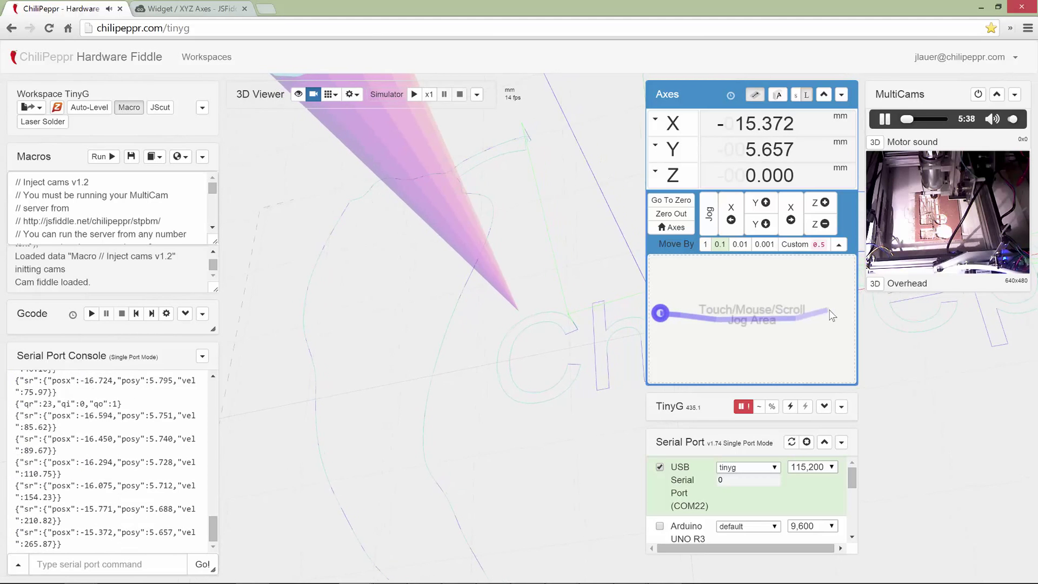
mouse_move(832, 315)
left_mouse_down()
mouse_move(679, 322)
mouse_move(786, 303)
mouse_move(826, 284)
mouse_move(821, 368)
left_mouse_up()
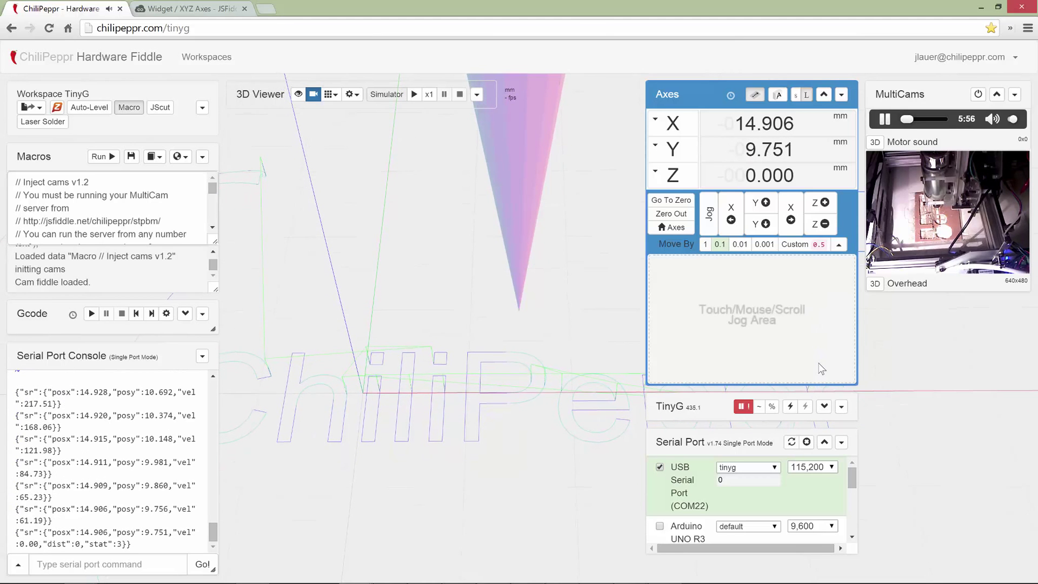
- Send the tool to zero and touch-jog to about X -0.8, Y -0.3, and repeat from zero to about X -0.6, Y -0.1
left_click(671, 200)
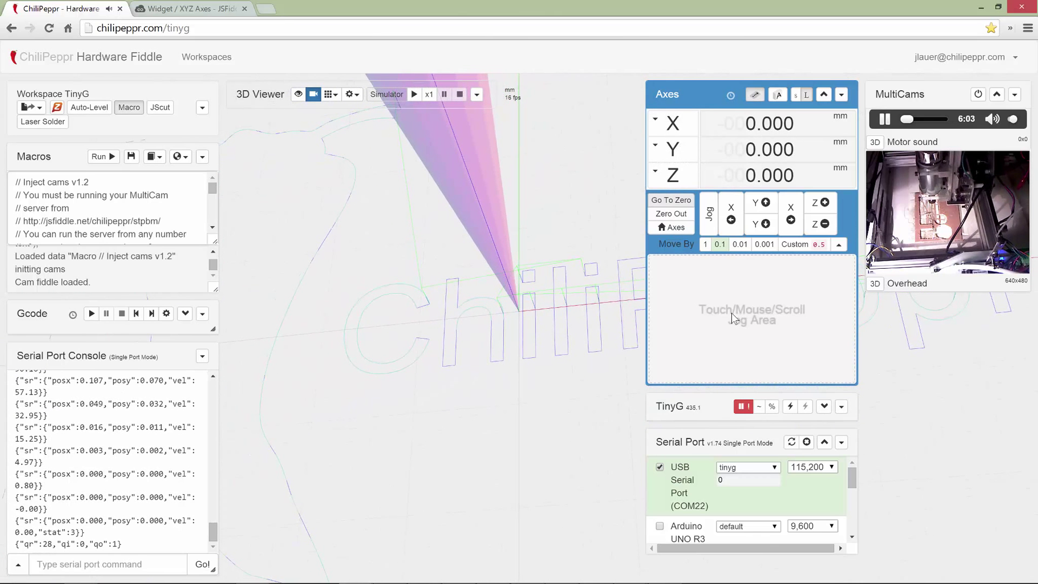
mouse_move(733, 317)
left_mouse_down()
mouse_move(754, 317)
mouse_move(768, 303)
mouse_move(778, 320)
mouse_move(745, 346)
mouse_move(717, 308)
mouse_move(738, 273)
mouse_move(785, 268)
mouse_move(803, 286)
mouse_move(810, 324)
mouse_move(778, 363)
mouse_move(692, 335)
mouse_move(680, 297)
mouse_move(719, 262)
mouse_move(795, 265)
mouse_move(832, 316)
mouse_move(830, 338)
mouse_move(813, 359)
mouse_move(767, 374)
mouse_move(687, 346)
mouse_move(751, 316)
left_mouse_up()
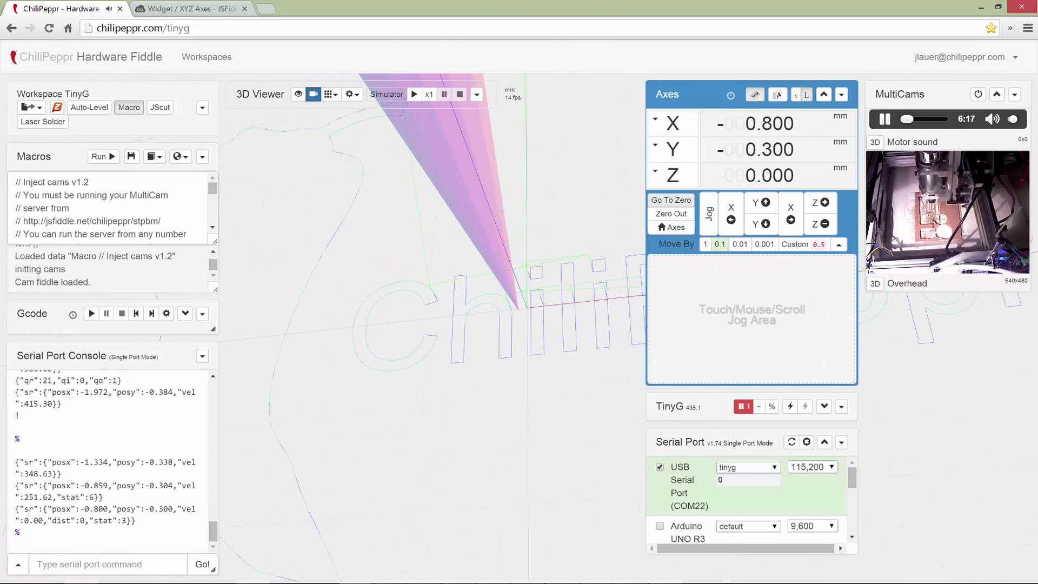
left_click(679, 201)
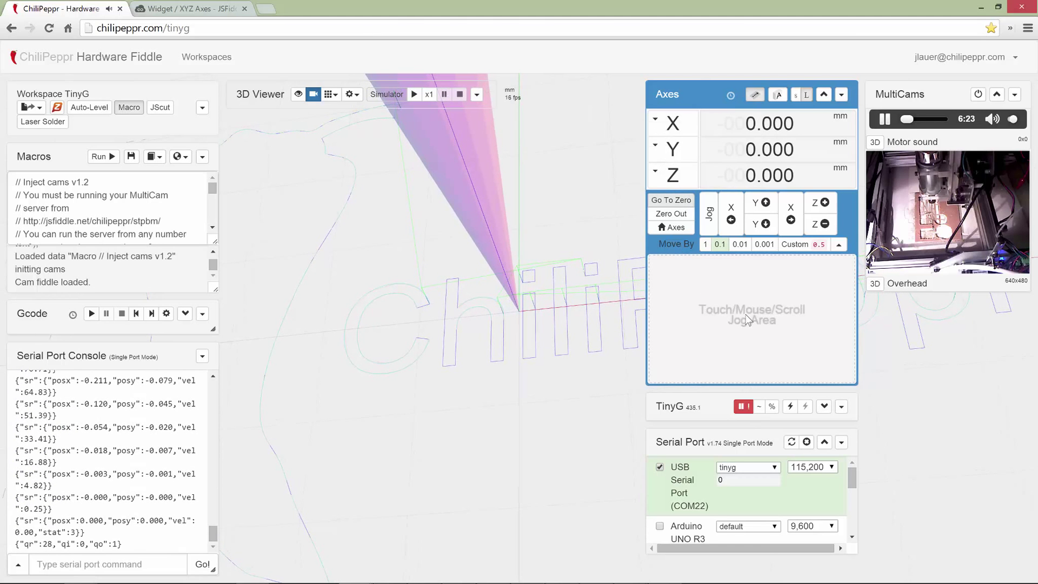
mouse_move(746, 317)
left_mouse_down()
mouse_move(741, 333)
mouse_move(747, 297)
mouse_move(762, 316)
mouse_move(731, 345)
mouse_move(757, 335)
mouse_move(714, 308)
mouse_move(764, 293)
mouse_move(774, 335)
mouse_move(732, 354)
mouse_move(701, 330)
mouse_move(719, 295)
mouse_move(759, 285)
mouse_move(780, 339)
mouse_move(745, 361)
mouse_move(677, 359)
mouse_move(691, 318)
mouse_move(675, 341)
mouse_move(686, 362)
mouse_move(730, 359)
mouse_move(744, 316)
left_mouse_up()
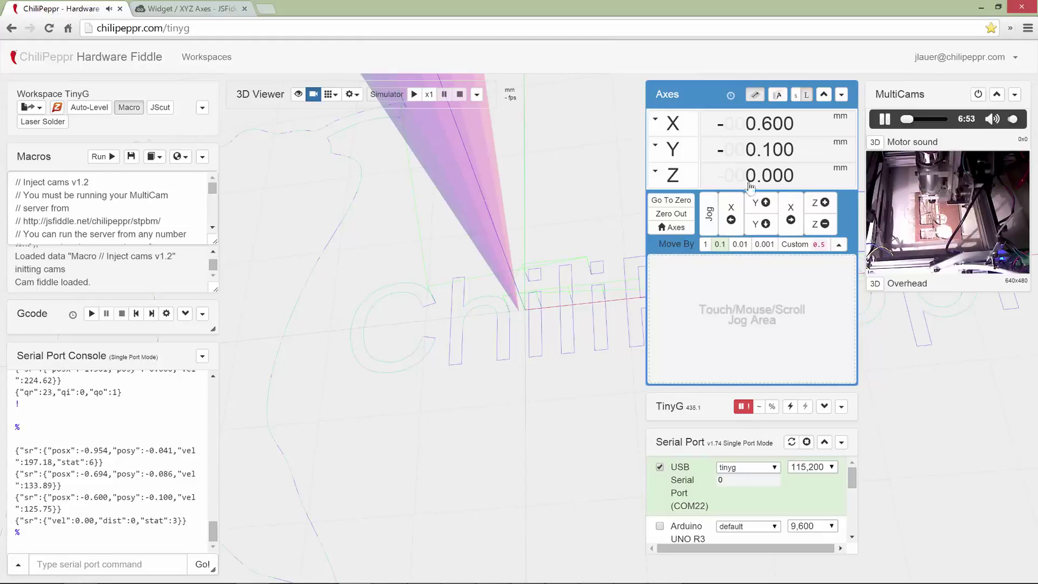
- Toggle the Touch/Mouse/Scroll jog area off and back on twice
left_click(755, 97)
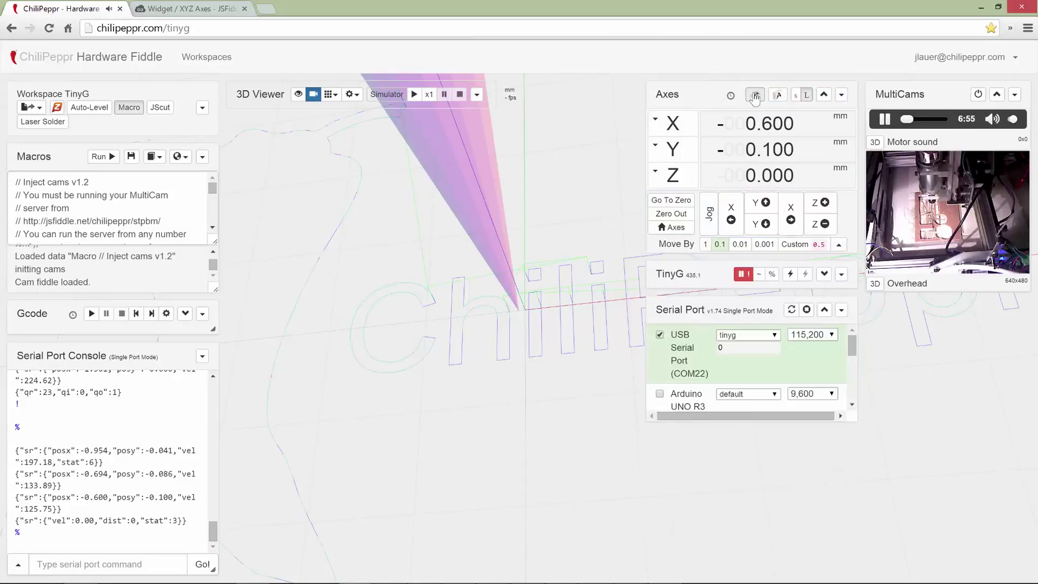
left_click(755, 98)
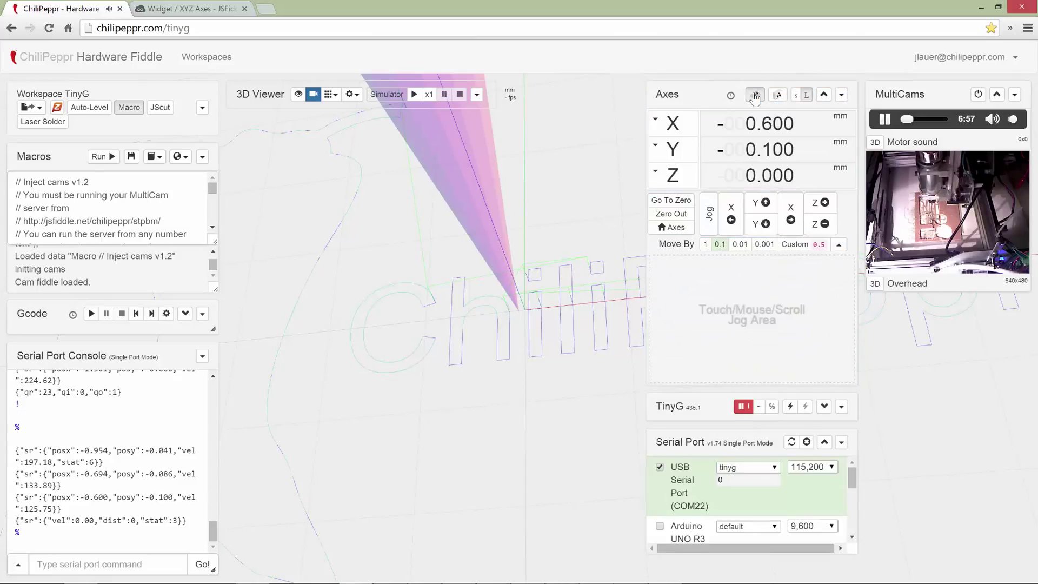
left_click(755, 97)
left_click(755, 97)
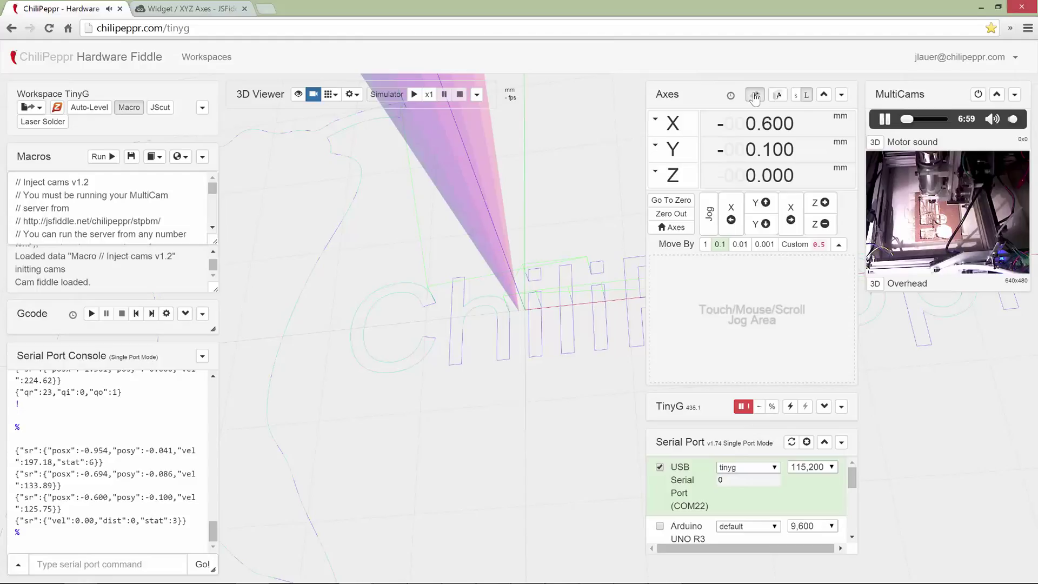